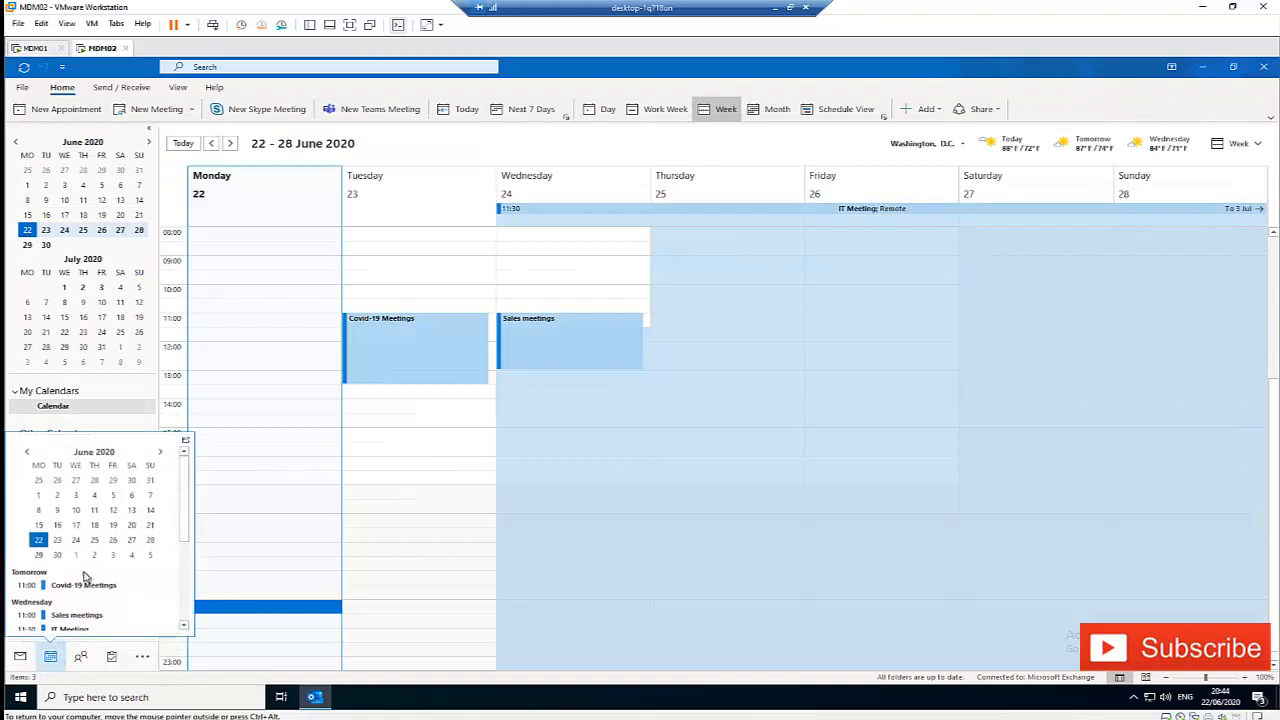
Step: Compare the mailboxes on MDM01 and MDM02, and inspect the sharing permissions of the MDM02 calendar without changing them
click(651, 448)
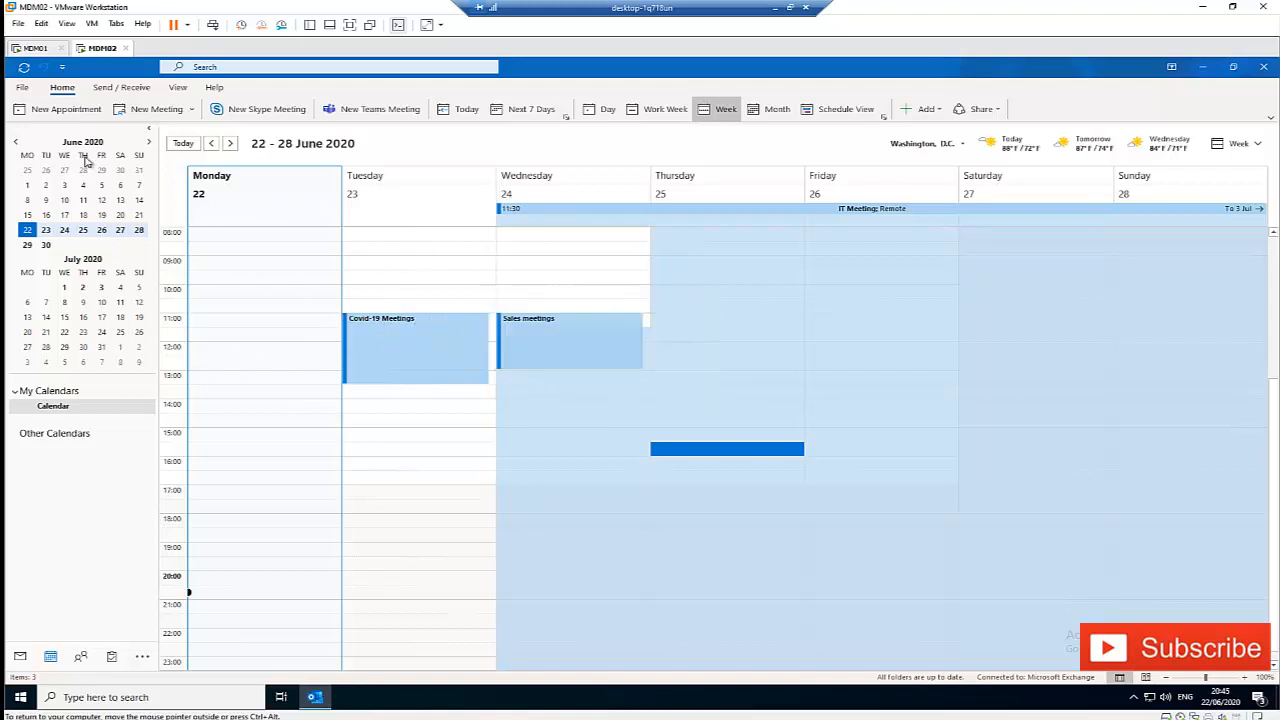
click(35, 48)
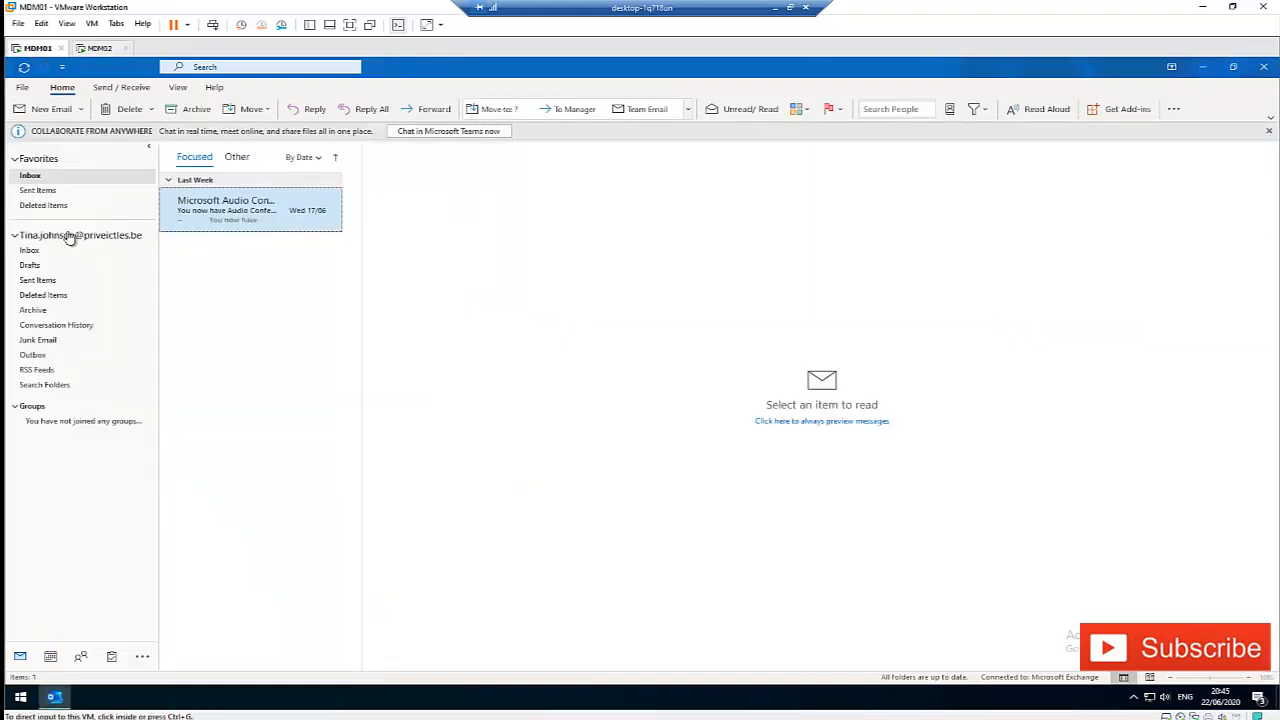
click(94, 48)
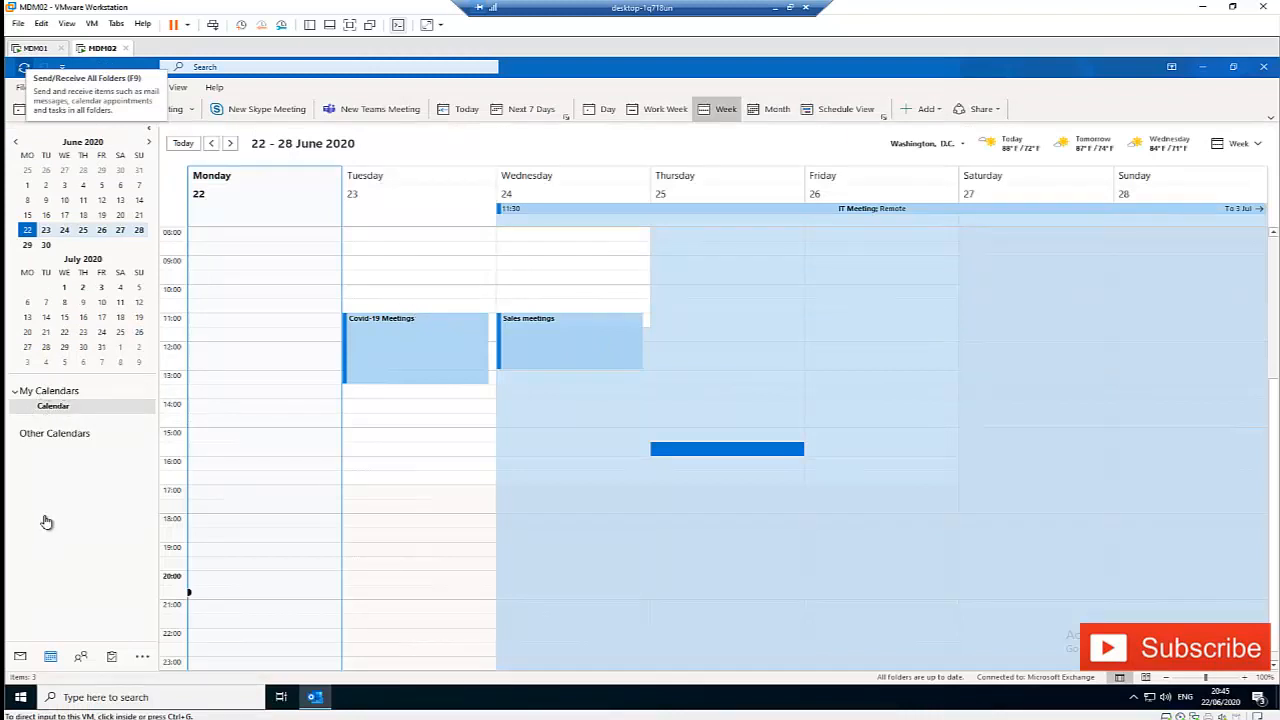
right_click(53, 408)
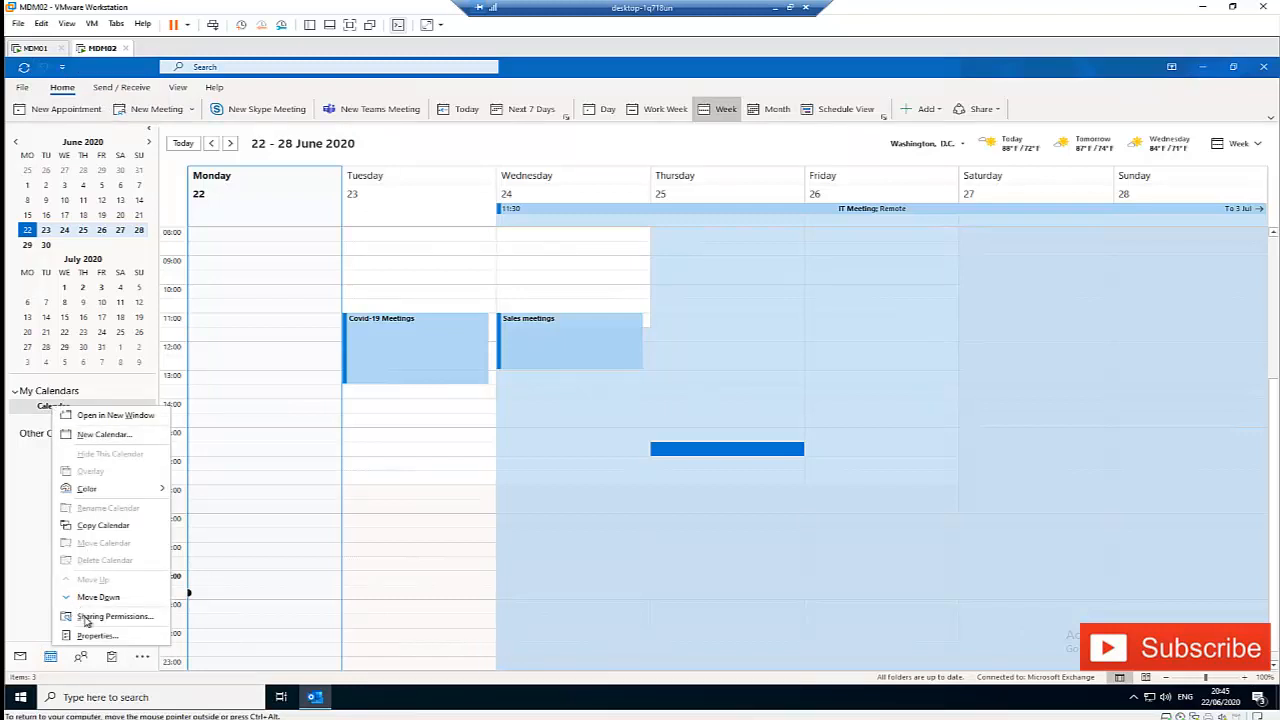
click(95, 636)
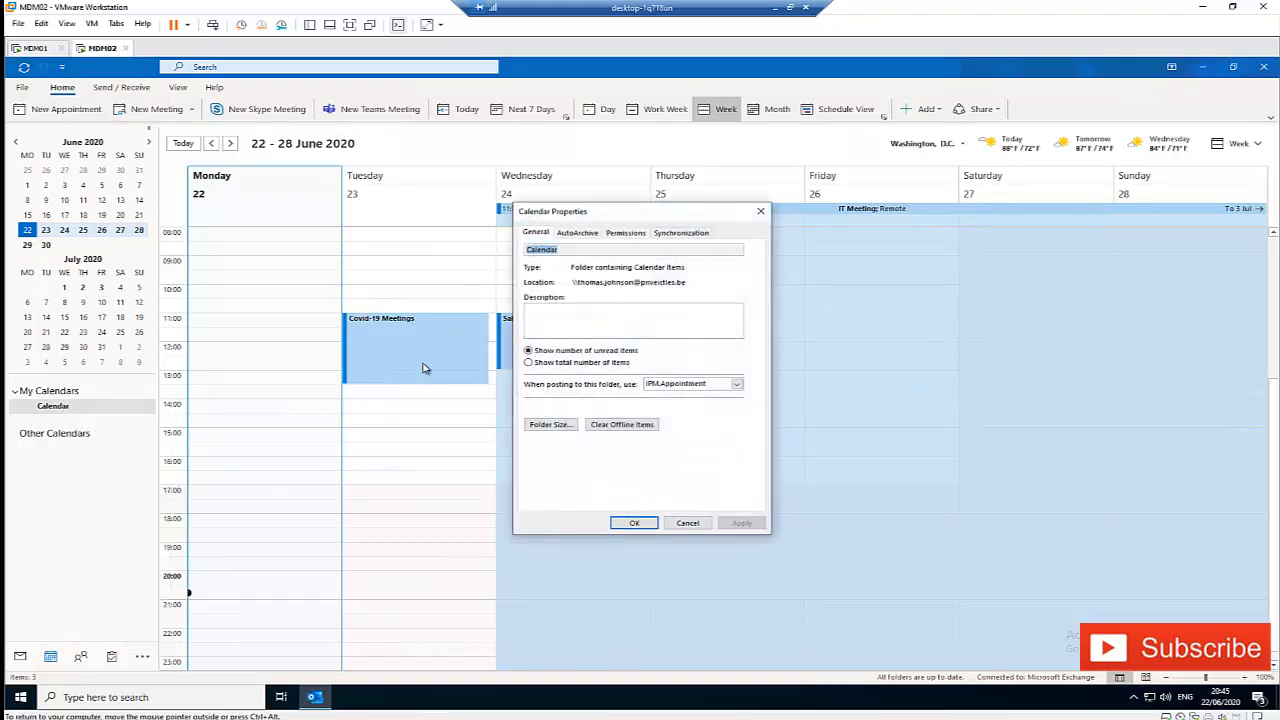
click(620, 233)
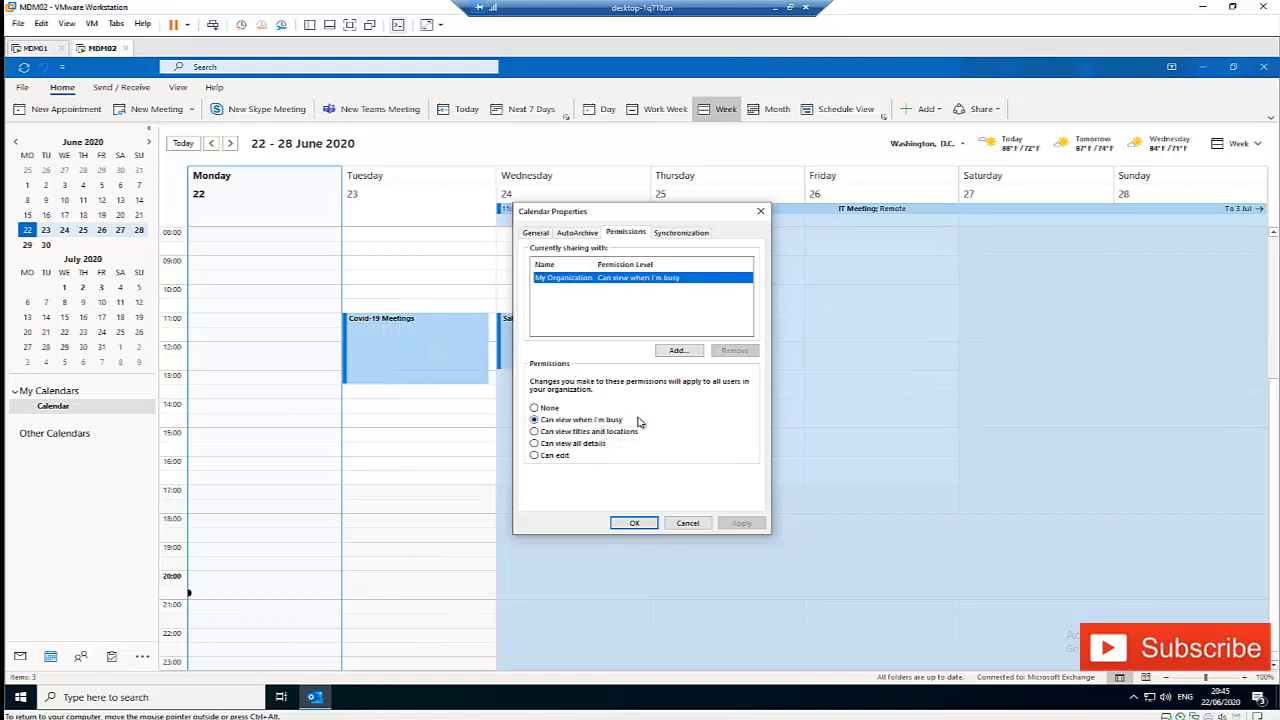
click(687, 525)
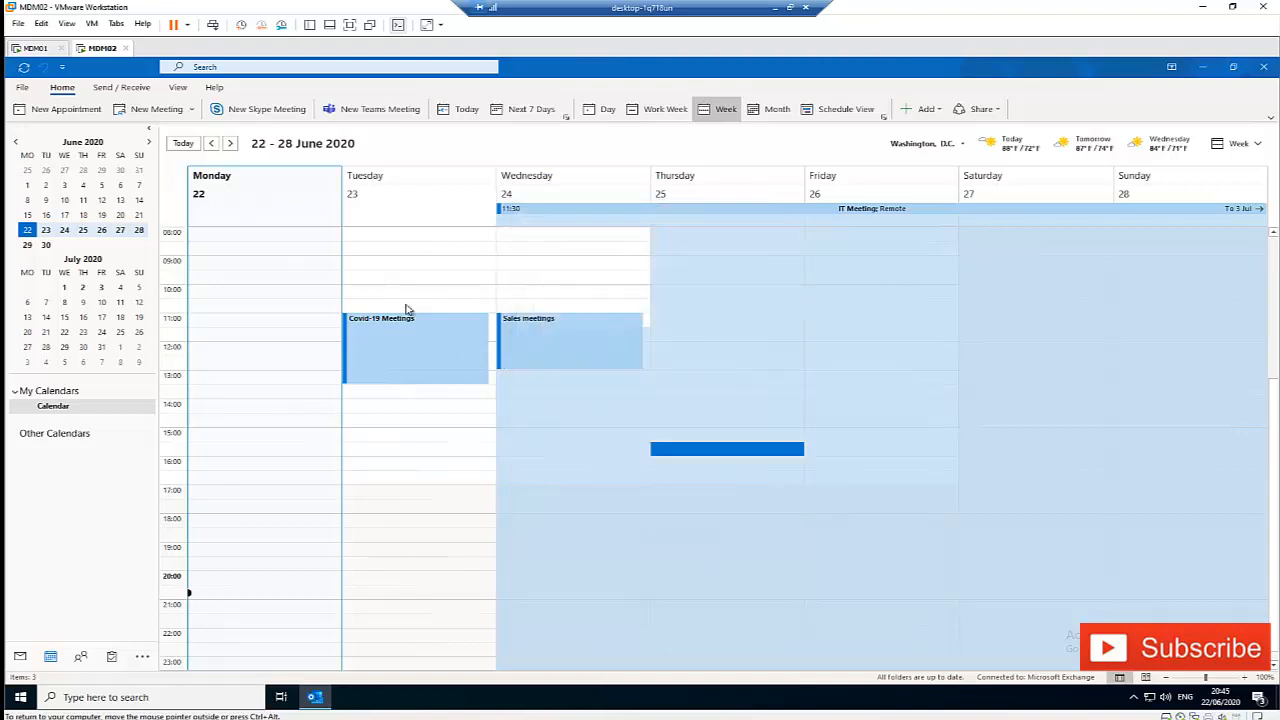
Step: On MDM01, add the MDM02 user's calendar from the address book to My Calendars
click(35, 48)
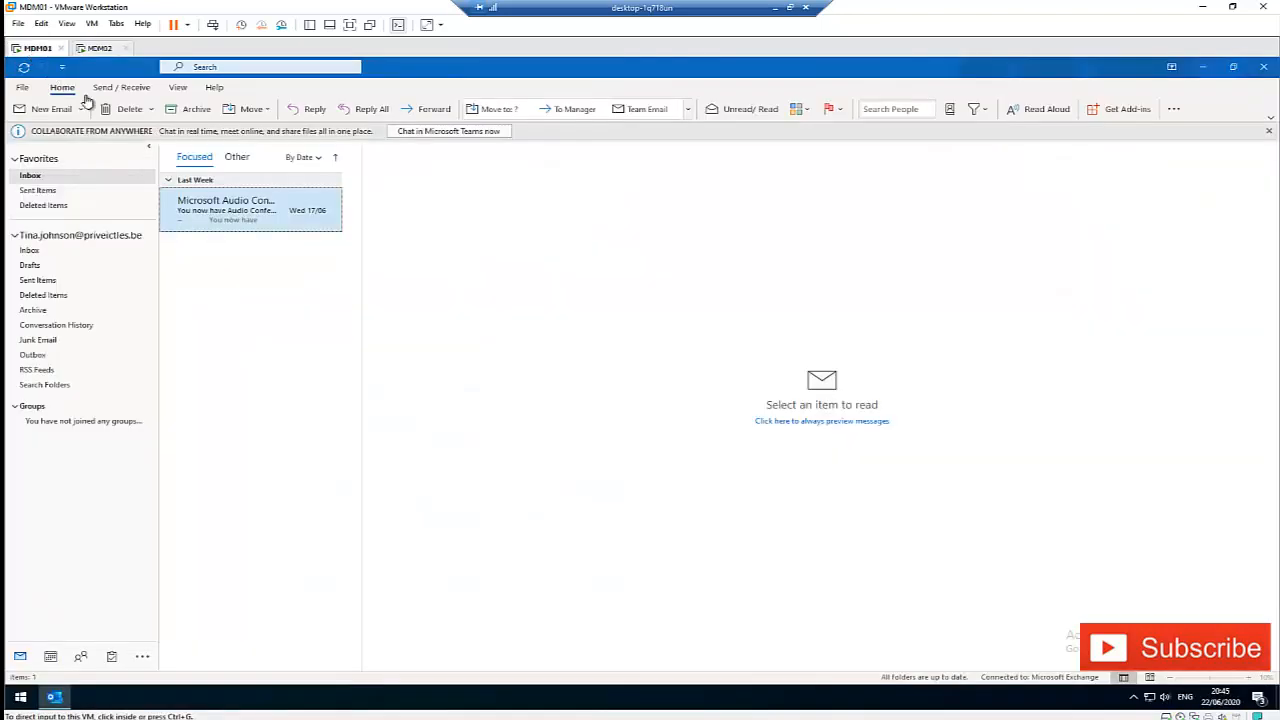
click(51, 655)
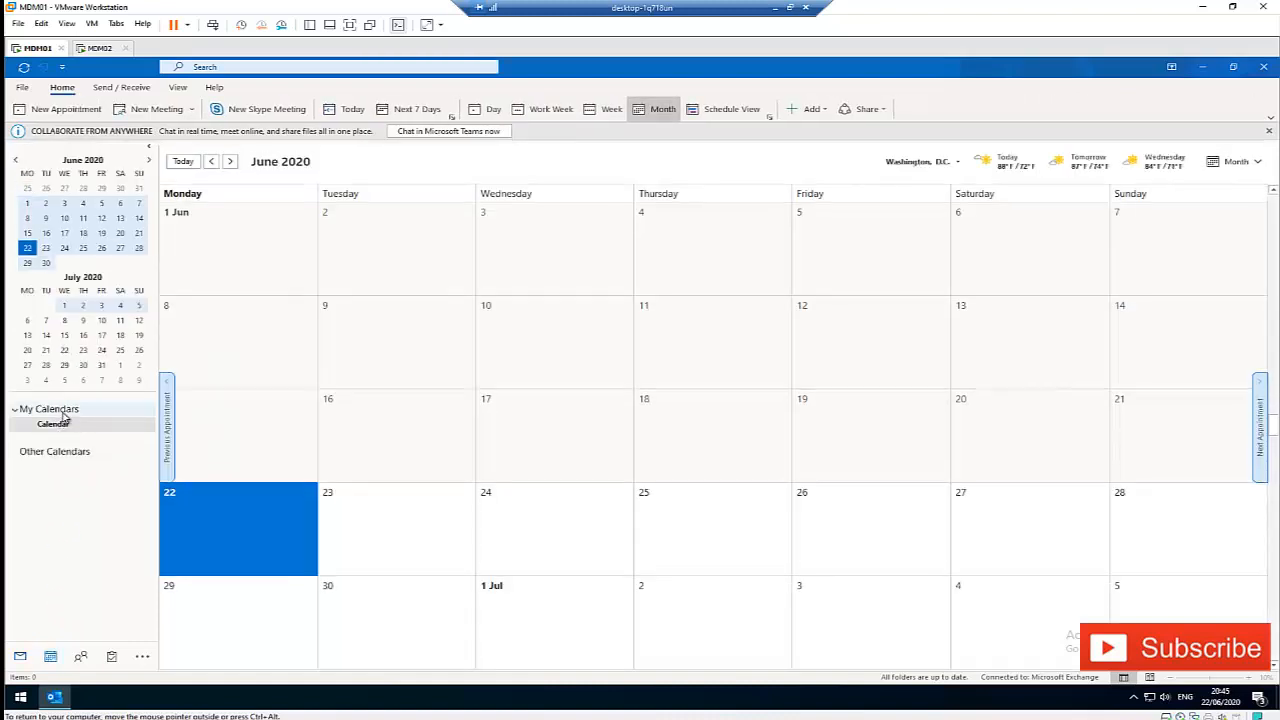
right_click(64, 425)
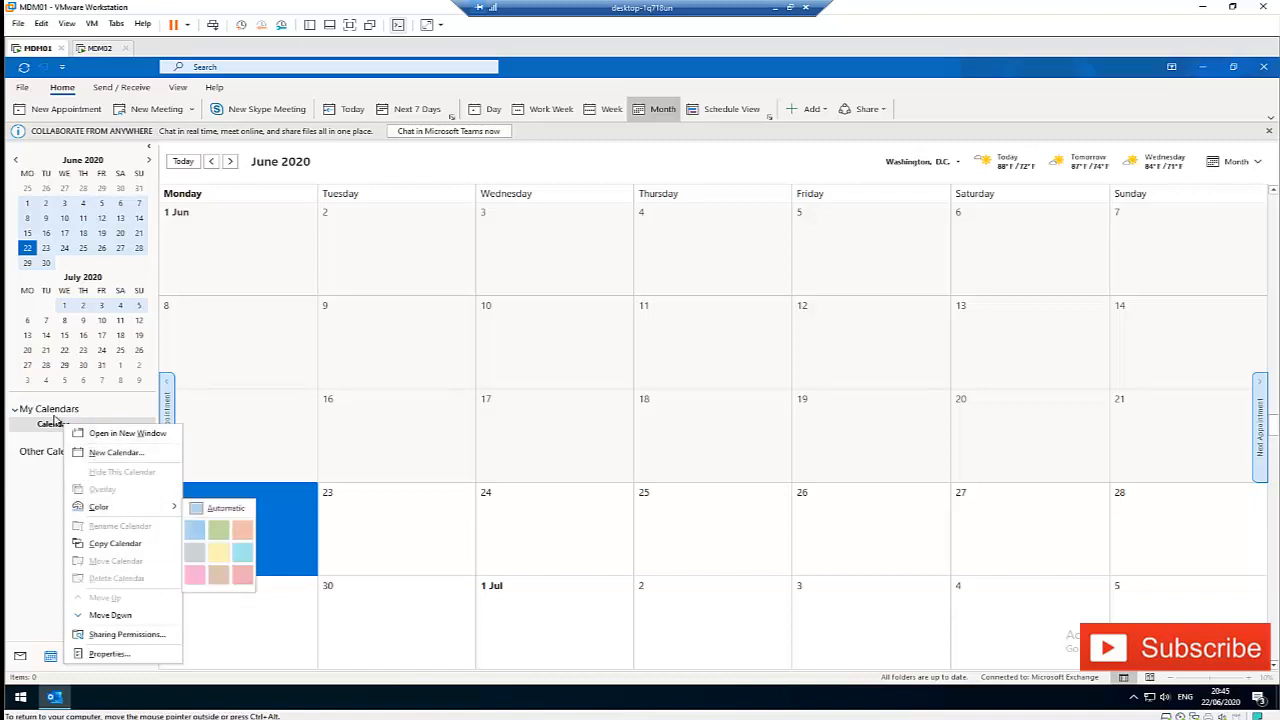
right_click(66, 410)
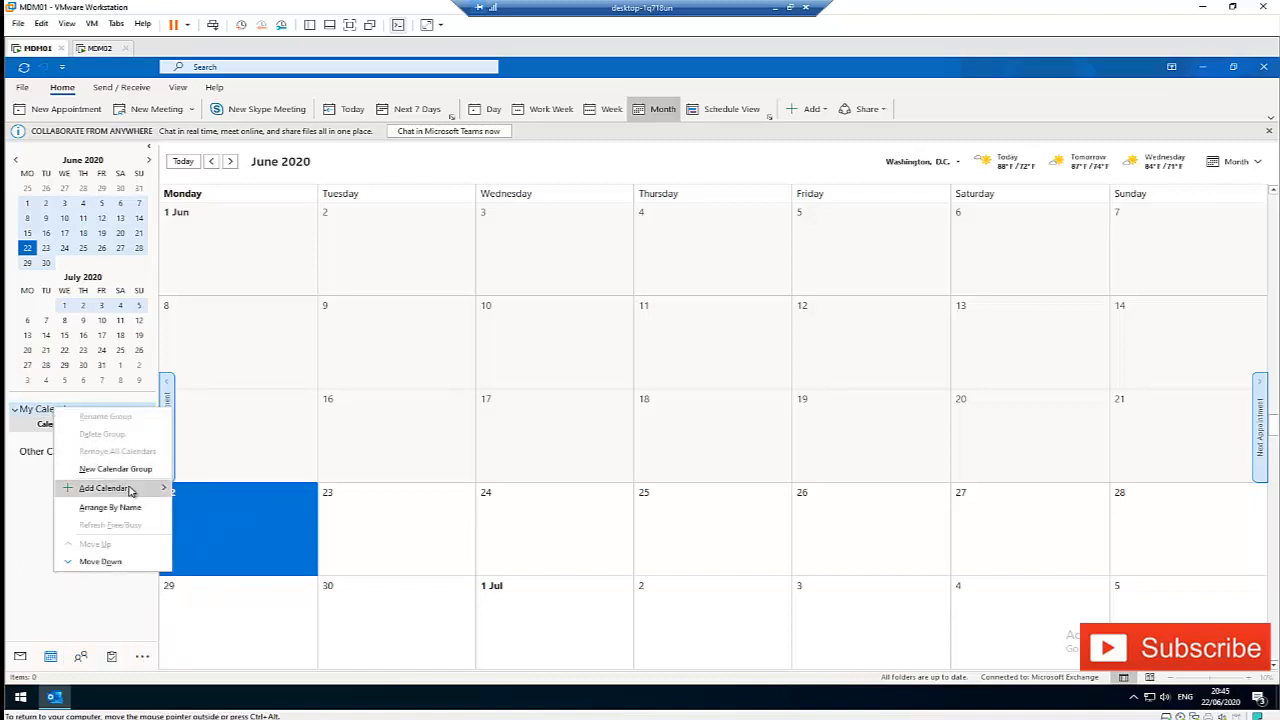
mouse_move(150, 489)
click(224, 491)
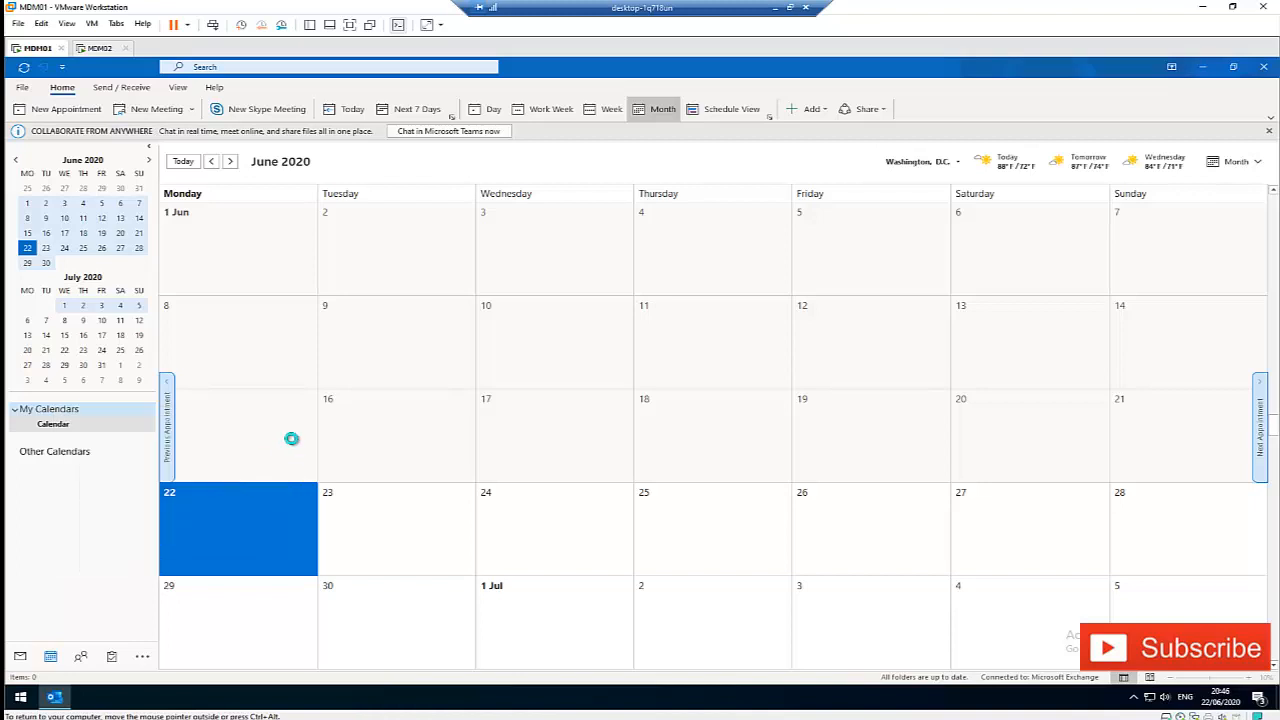
click(503, 353)
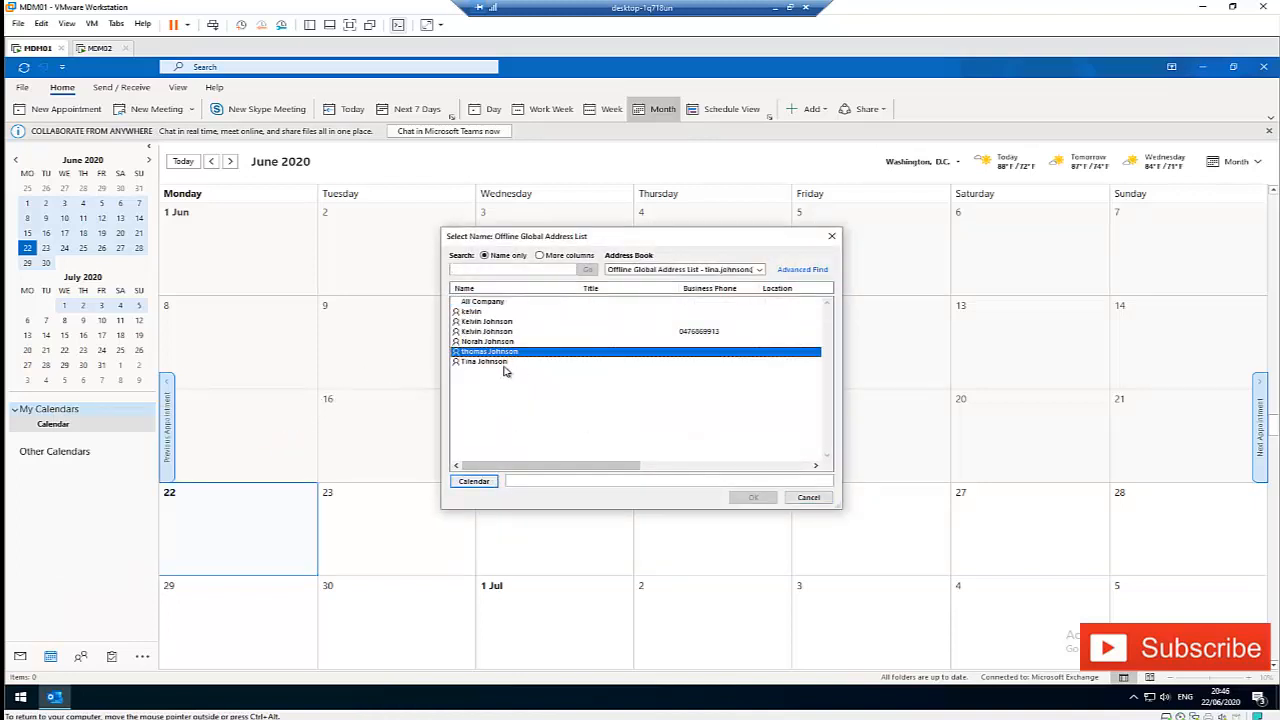
double_click(497, 352)
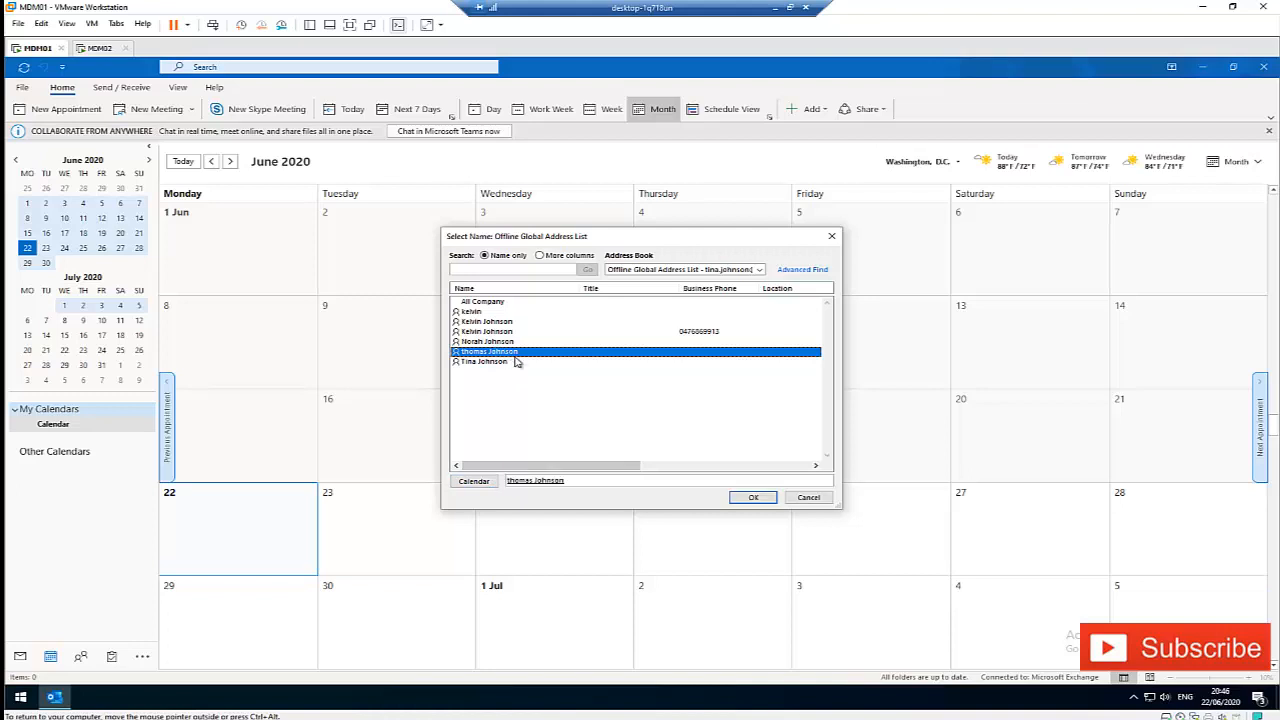
click(753, 498)
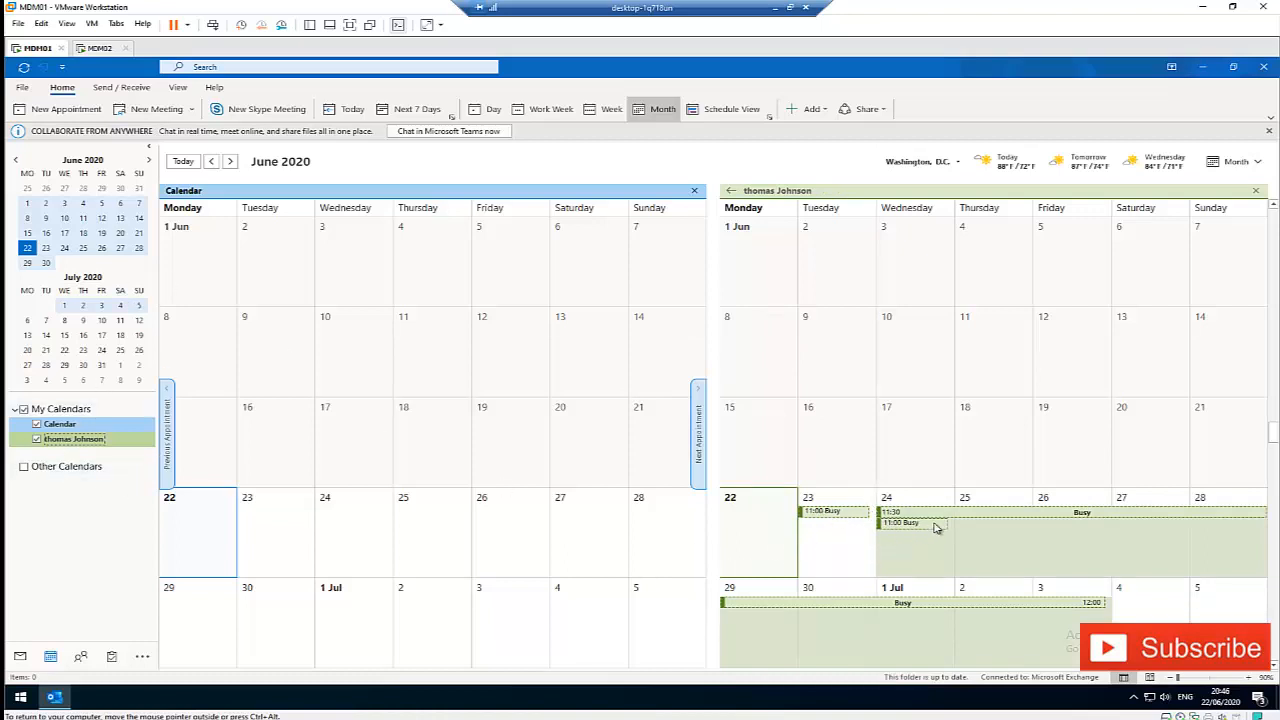
Step: Compare the added calendar with its original on MDM02, and inspect the sharing permissions of MDM01's own calendar
click(95, 48)
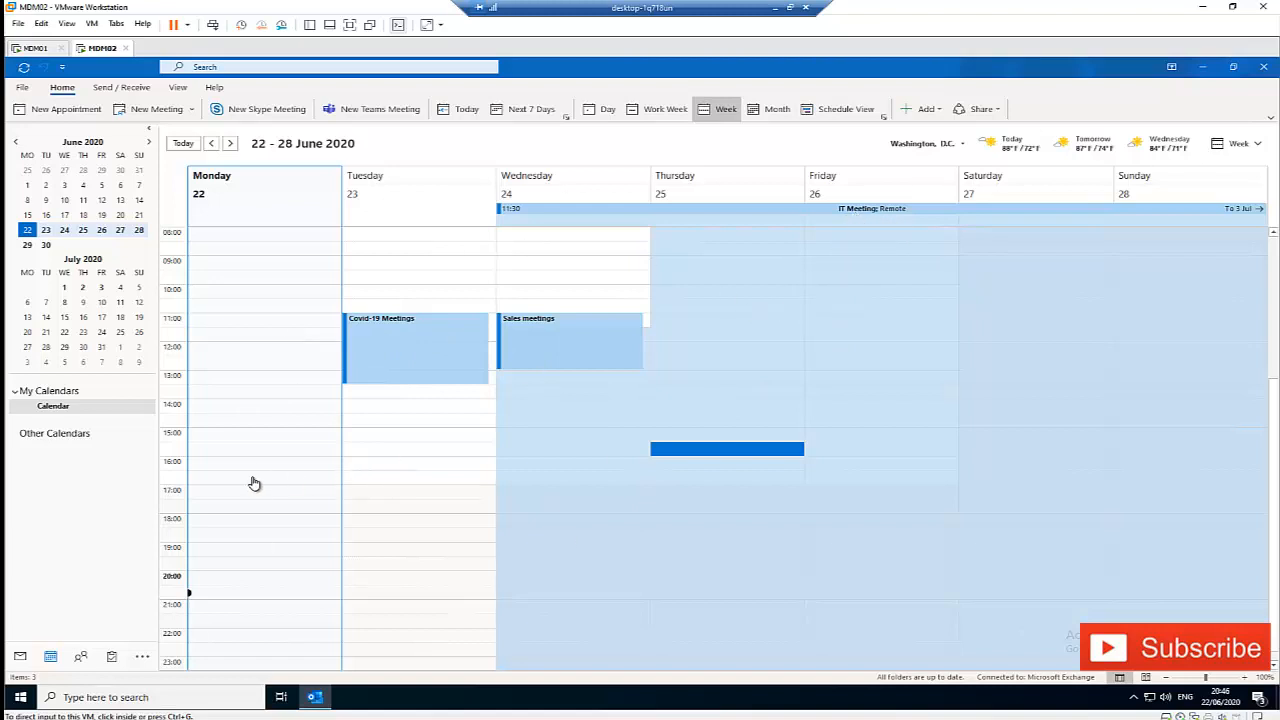
click(36, 48)
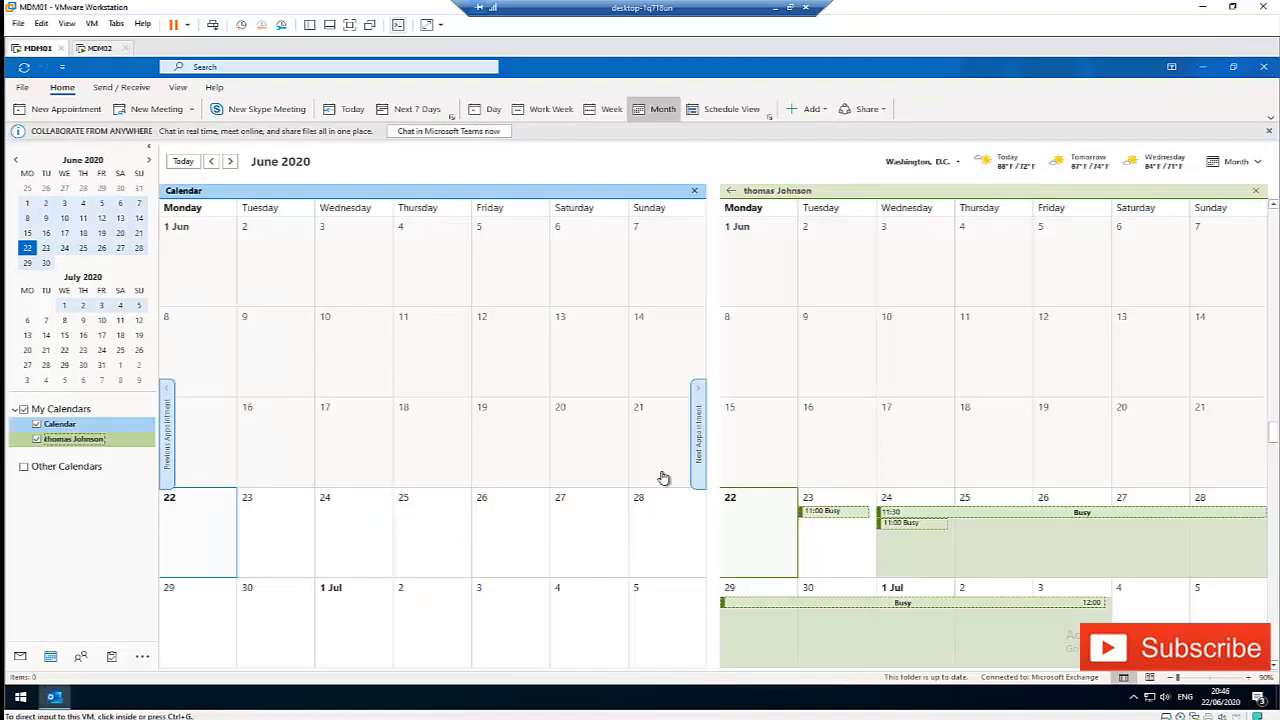
click(68, 442)
right_click(70, 411)
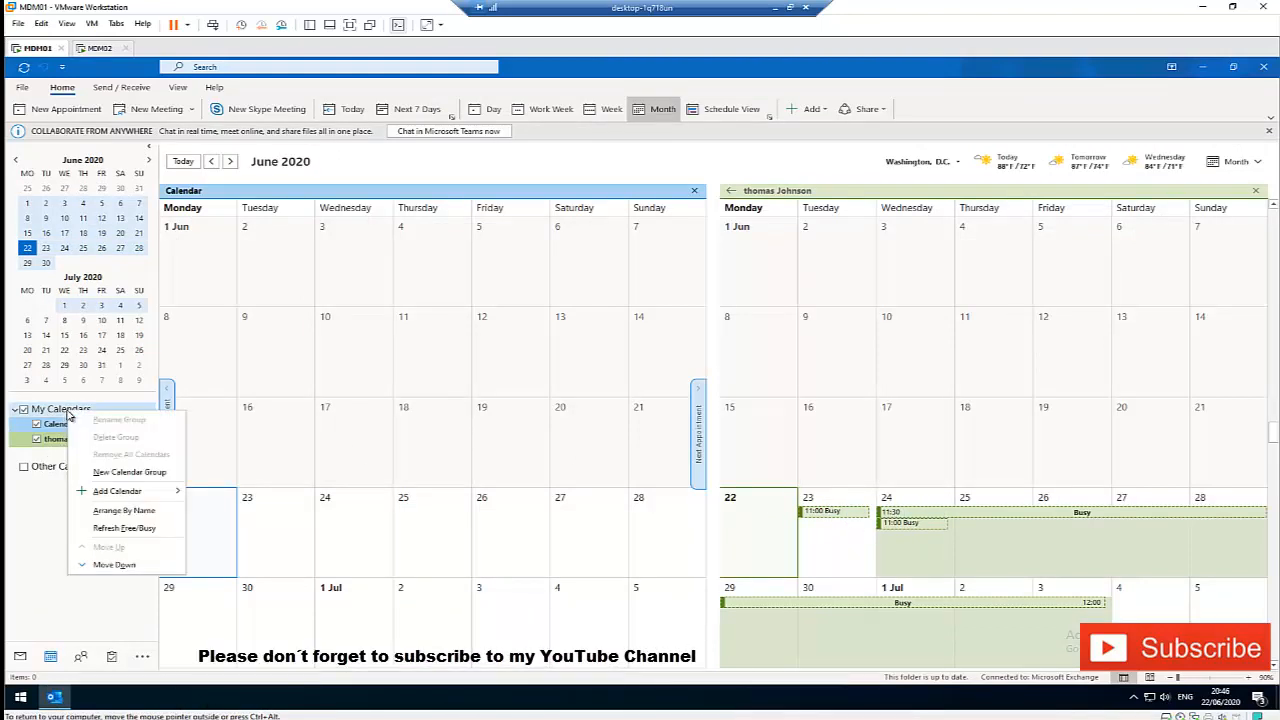
right_click(58, 425)
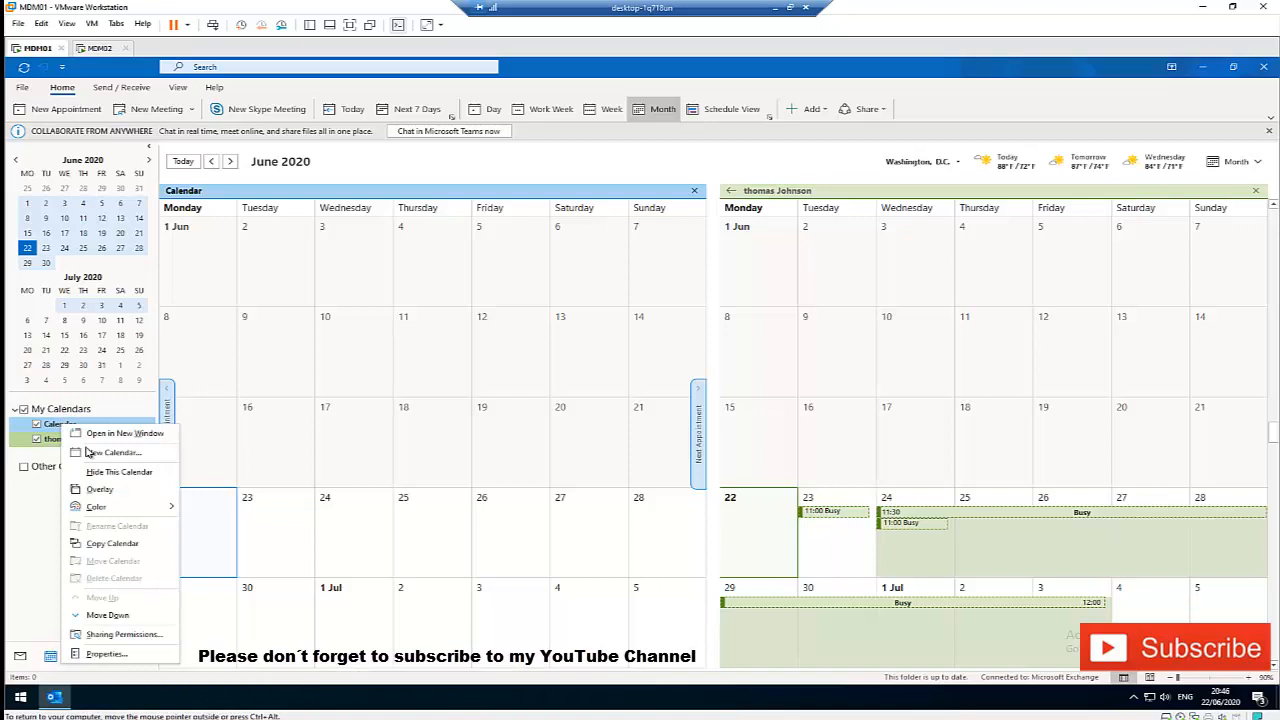
click(110, 655)
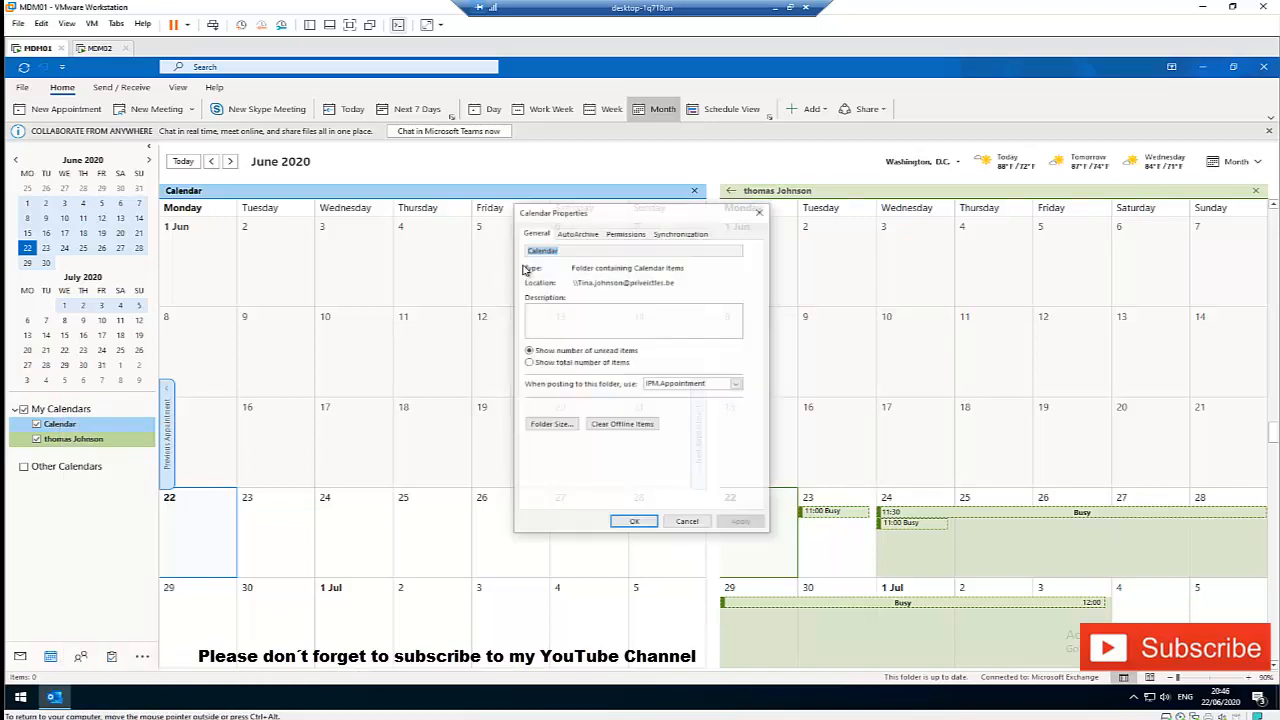
click(626, 233)
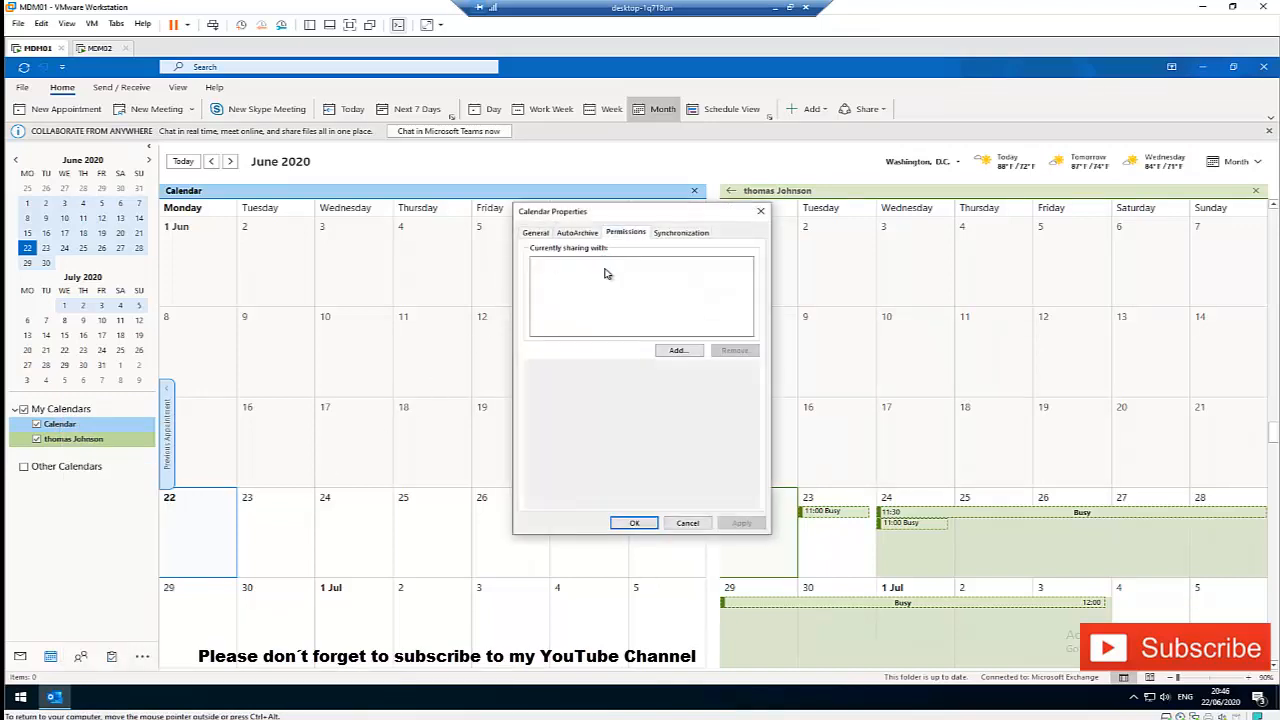
click(760, 211)
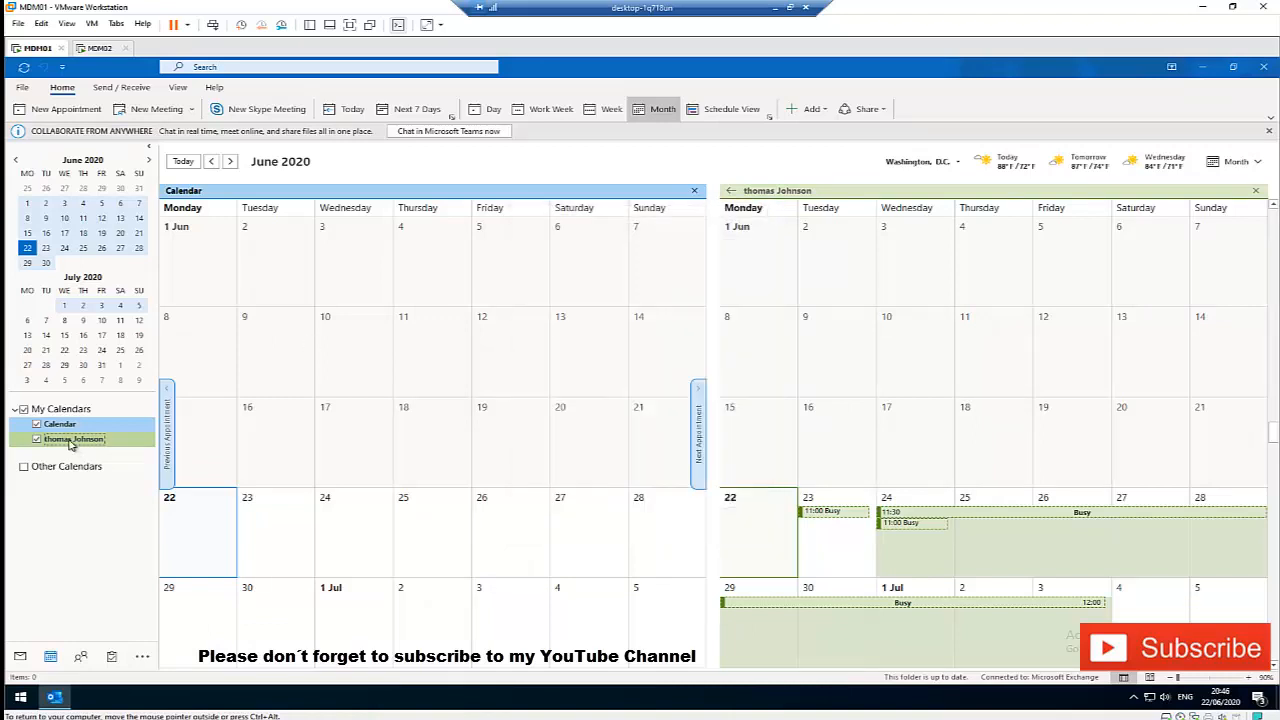
Step: Delete the colleague's added calendar from My Calendars on MDM01
right_click(75, 441)
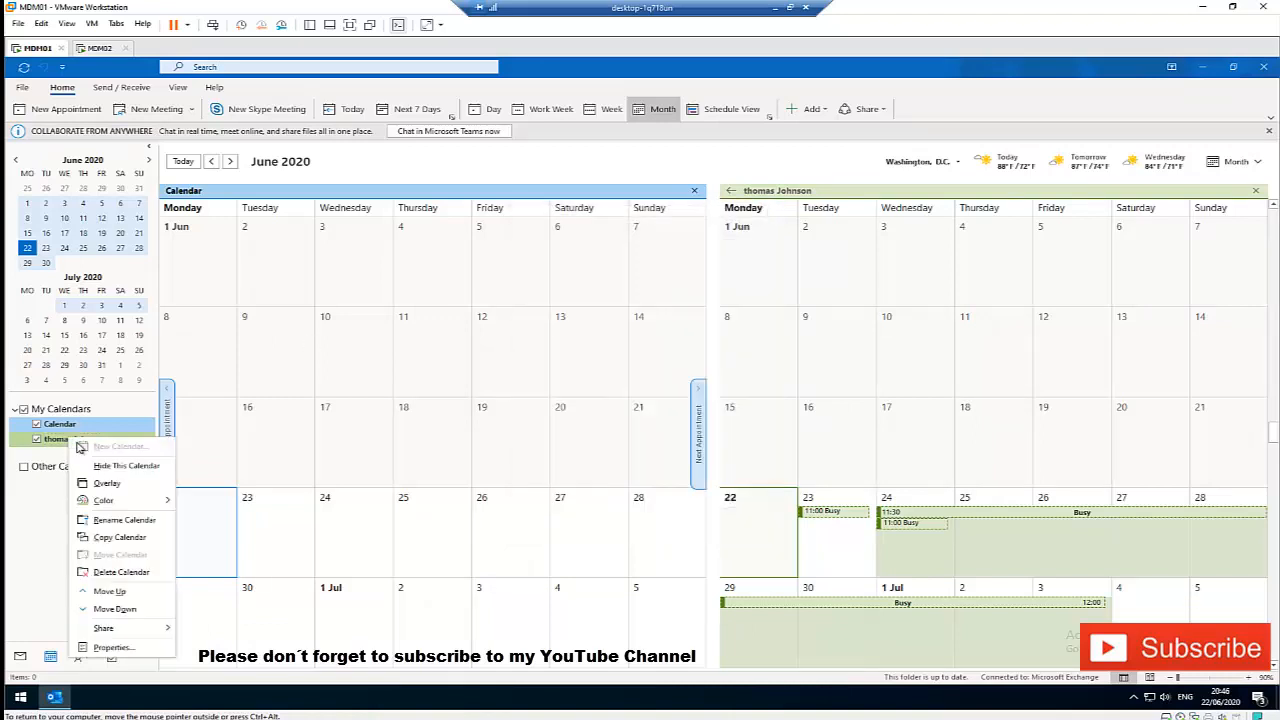
click(121, 572)
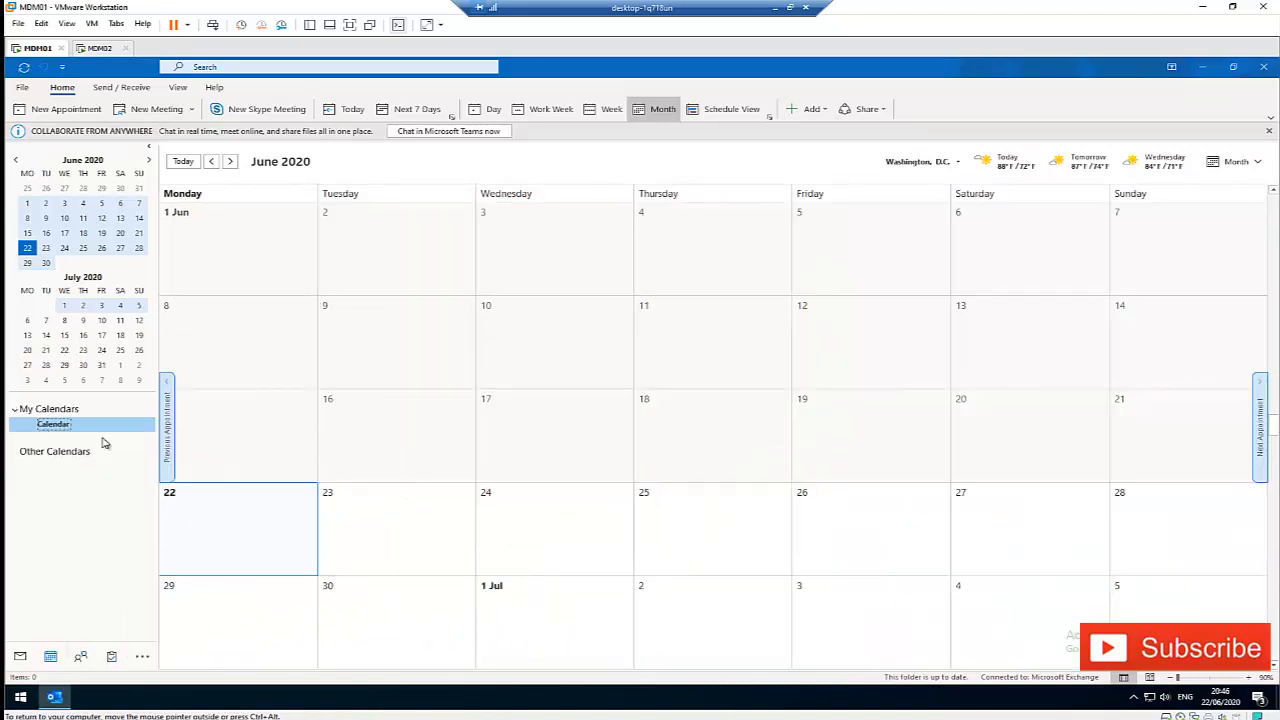
Step: Switch to MDM02 and open the permission settings of its default calendar
click(95, 48)
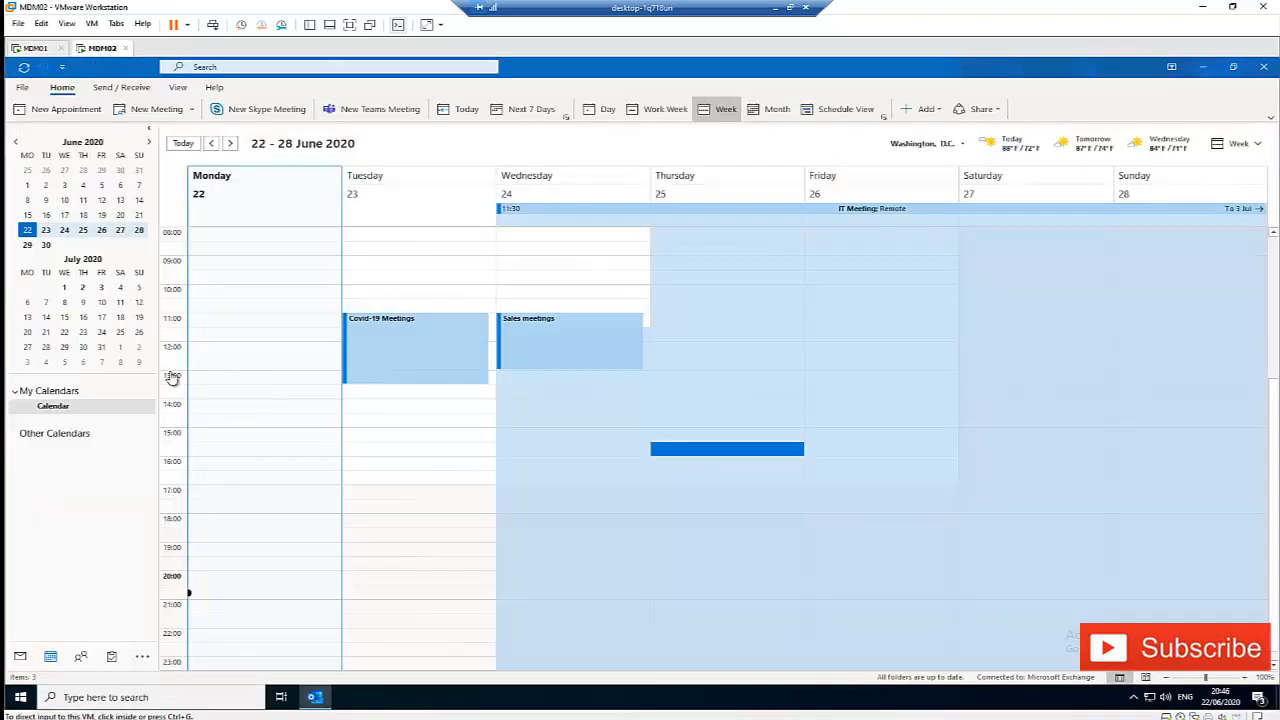
right_click(62, 395)
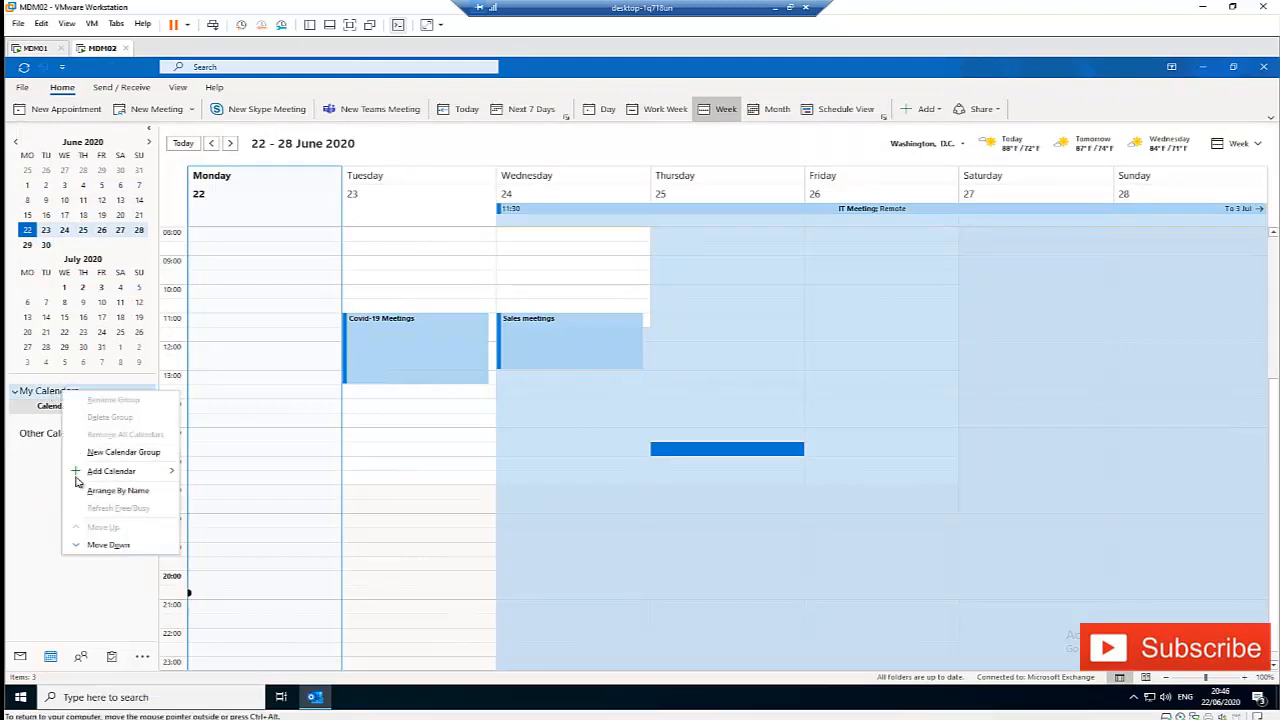
right_click(47, 404)
click(90, 631)
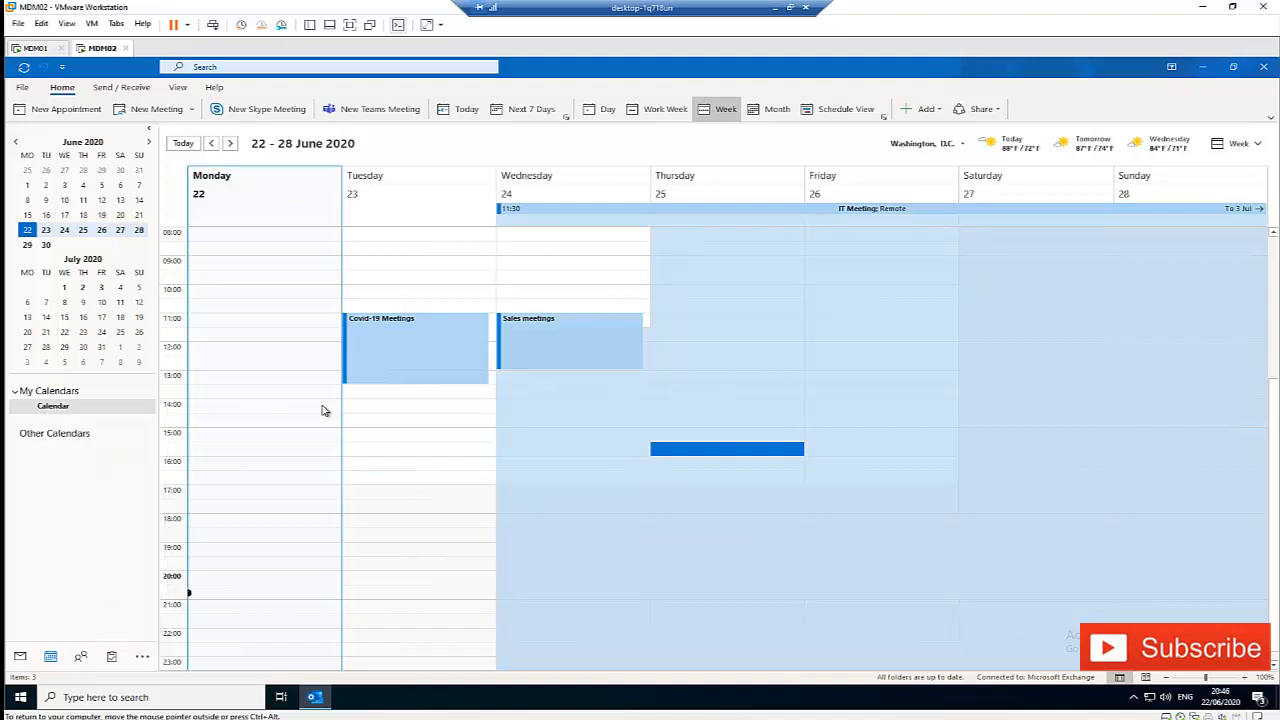
click(627, 233)
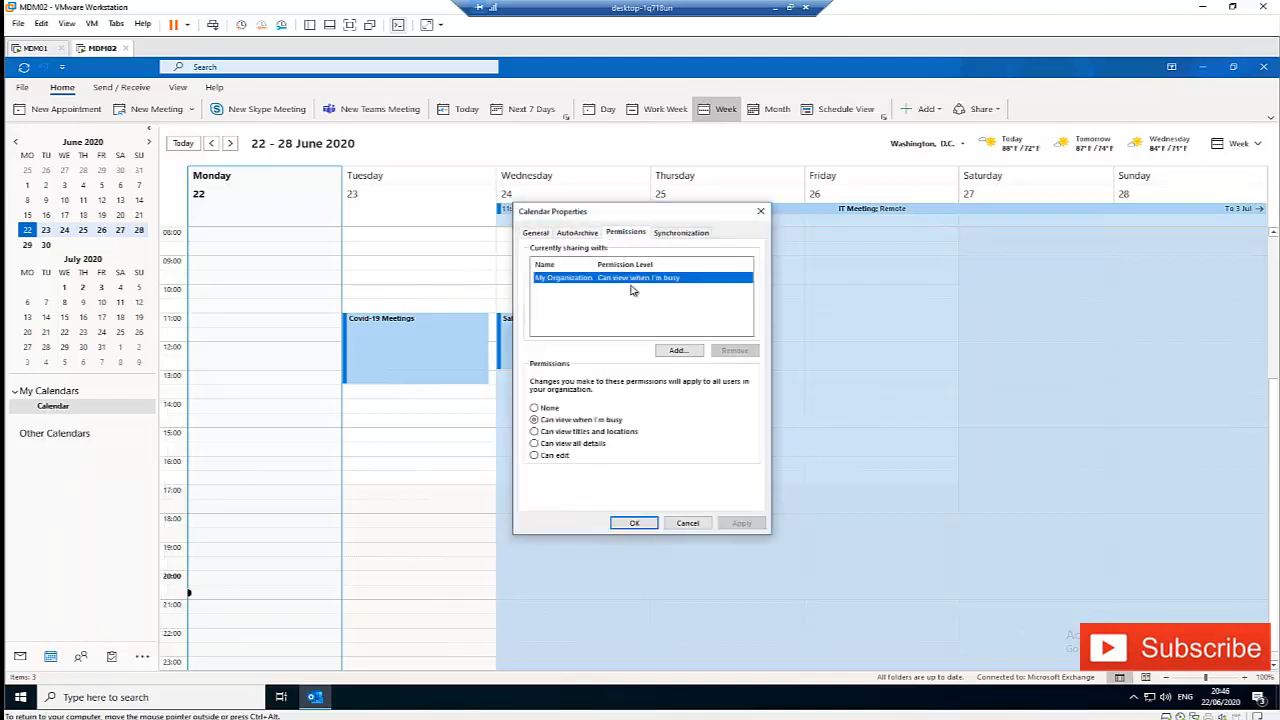
Step: Share the calendar with the MDM01 user from the address book at the Can view all details level, and save the permissions
click(678, 350)
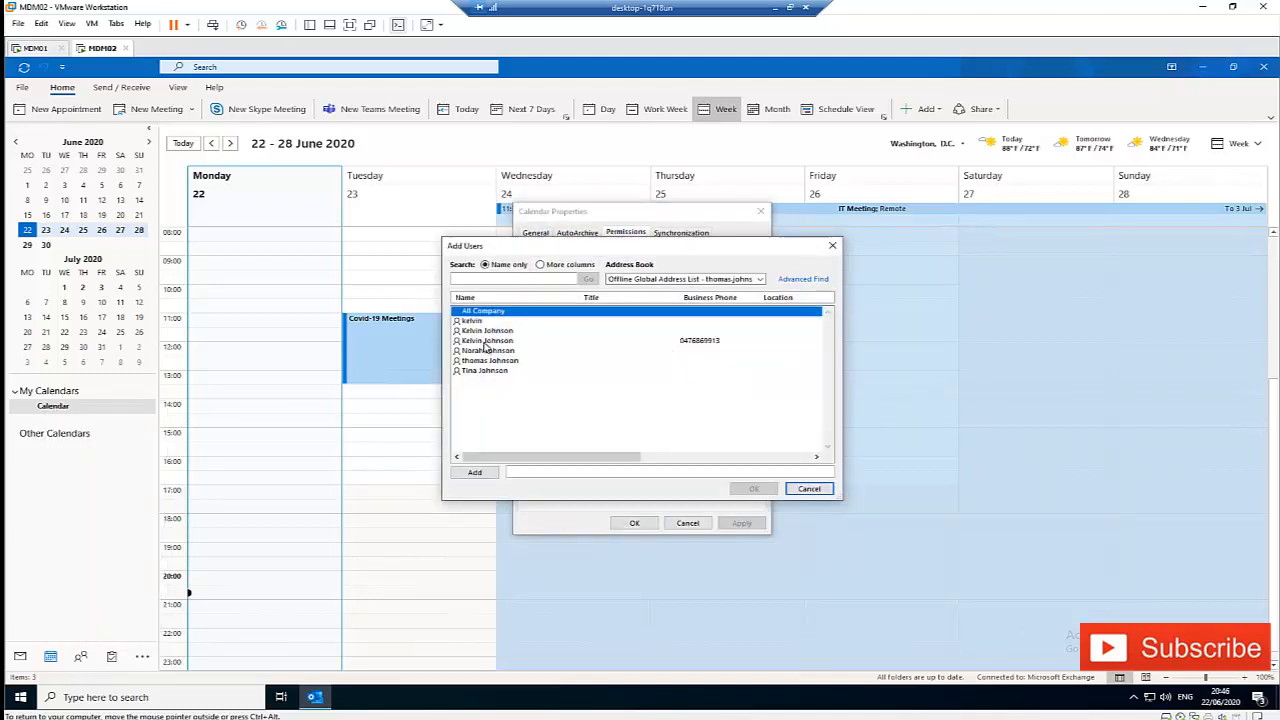
click(487, 371)
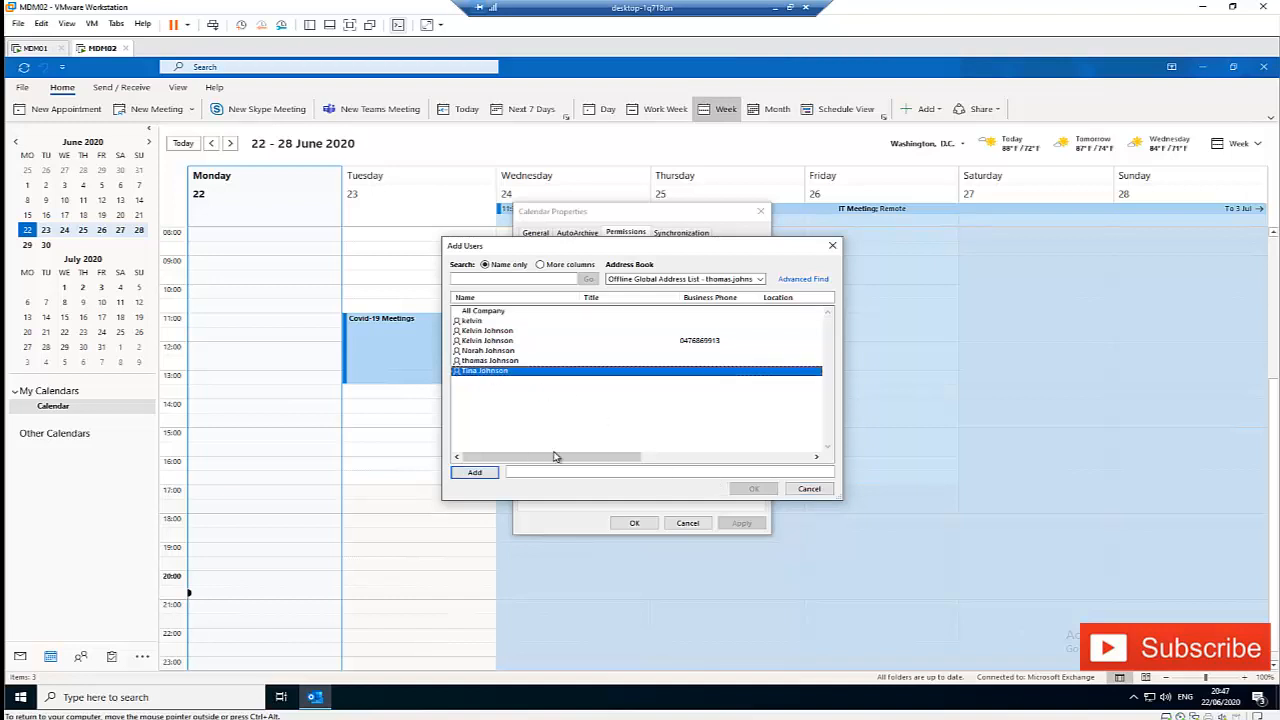
click(475, 472)
click(754, 488)
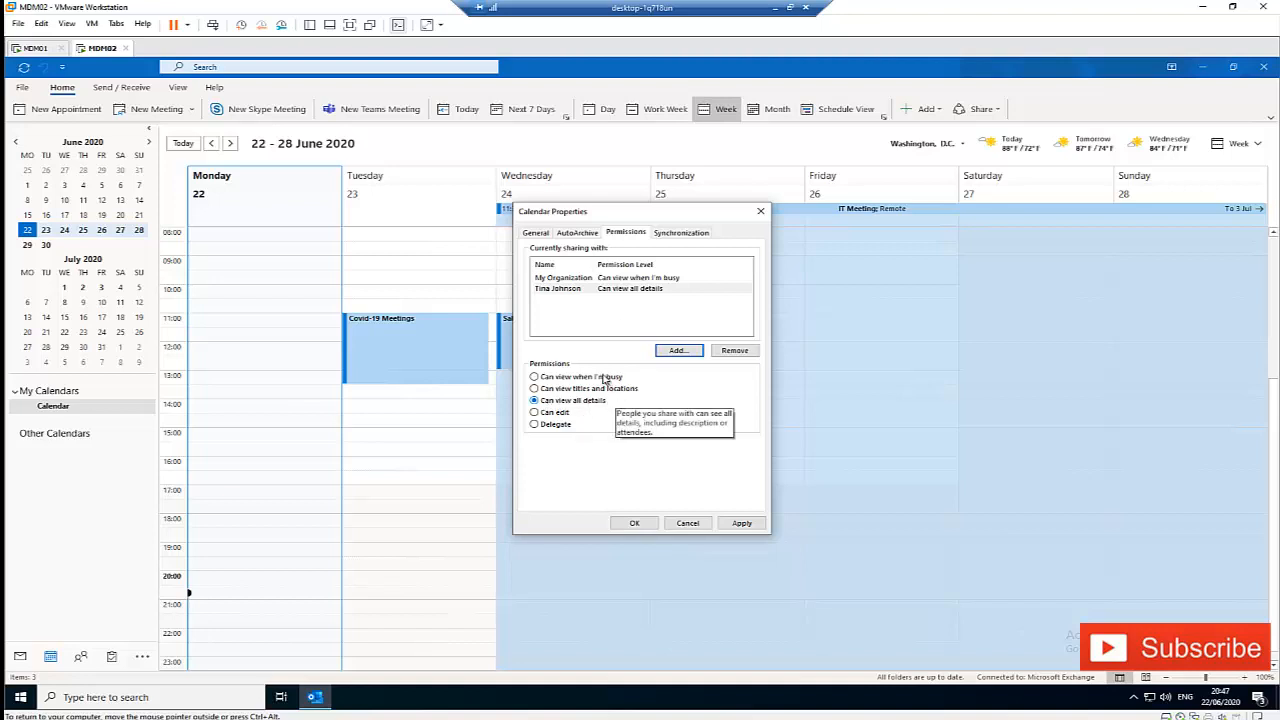
click(741, 522)
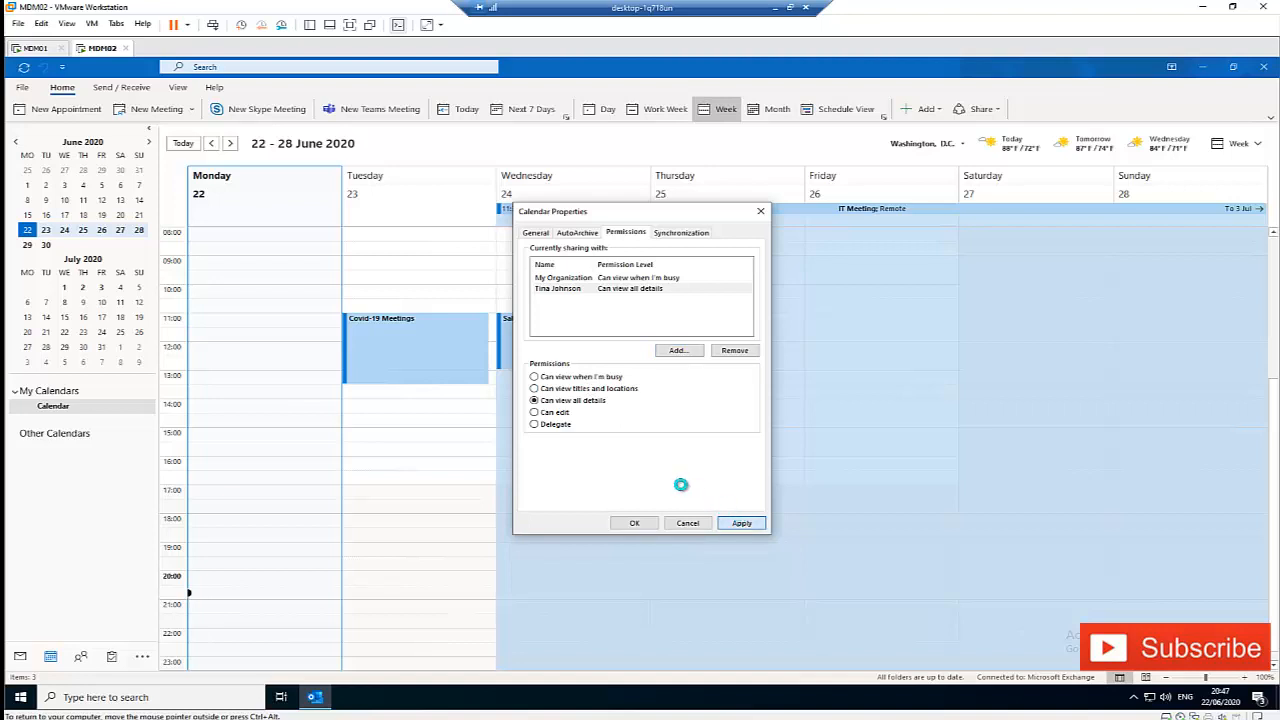
click(624, 521)
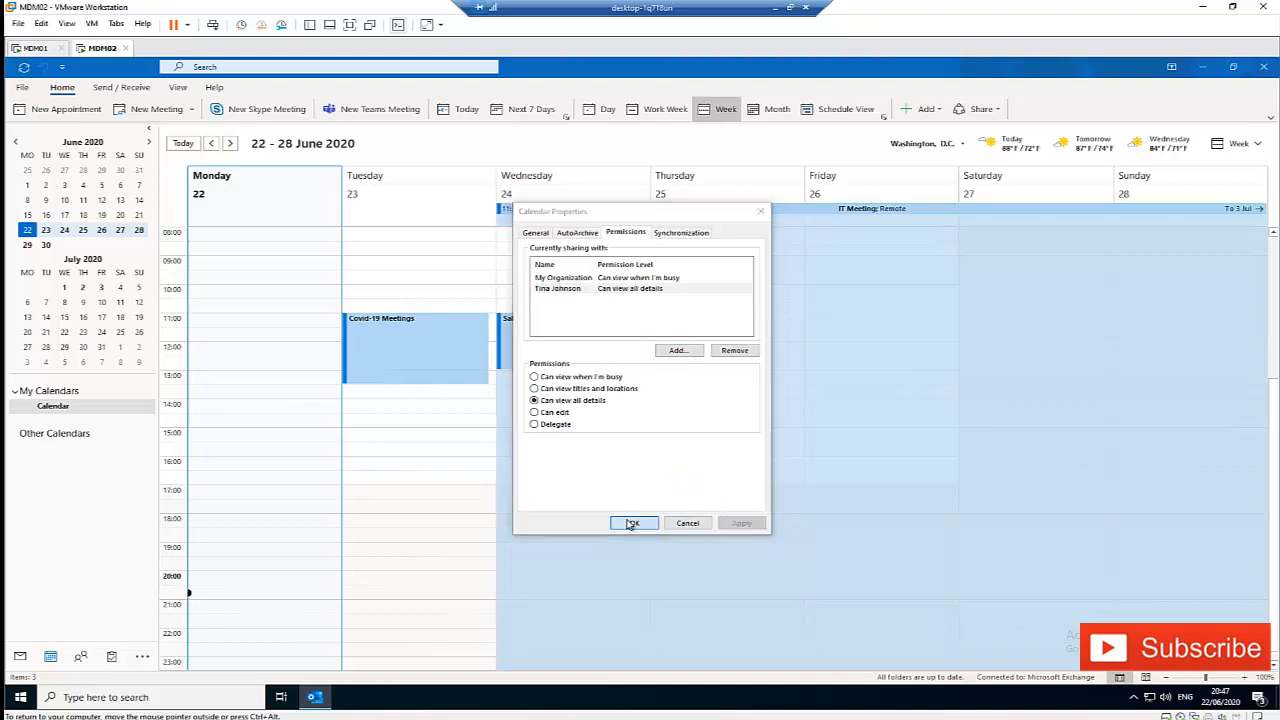
Step: Switch to MDM01 and add the colleague's calendar to My Calendars from the Offline Global Address List
click(36, 48)
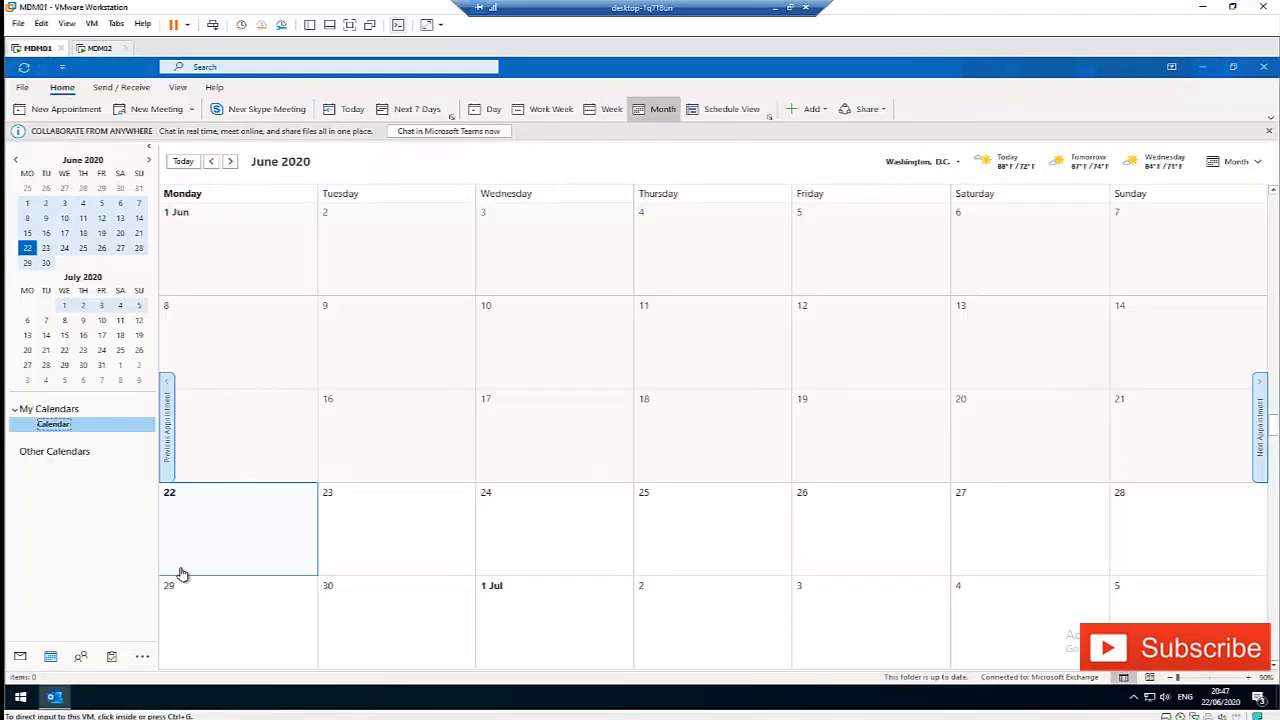
right_click(63, 412)
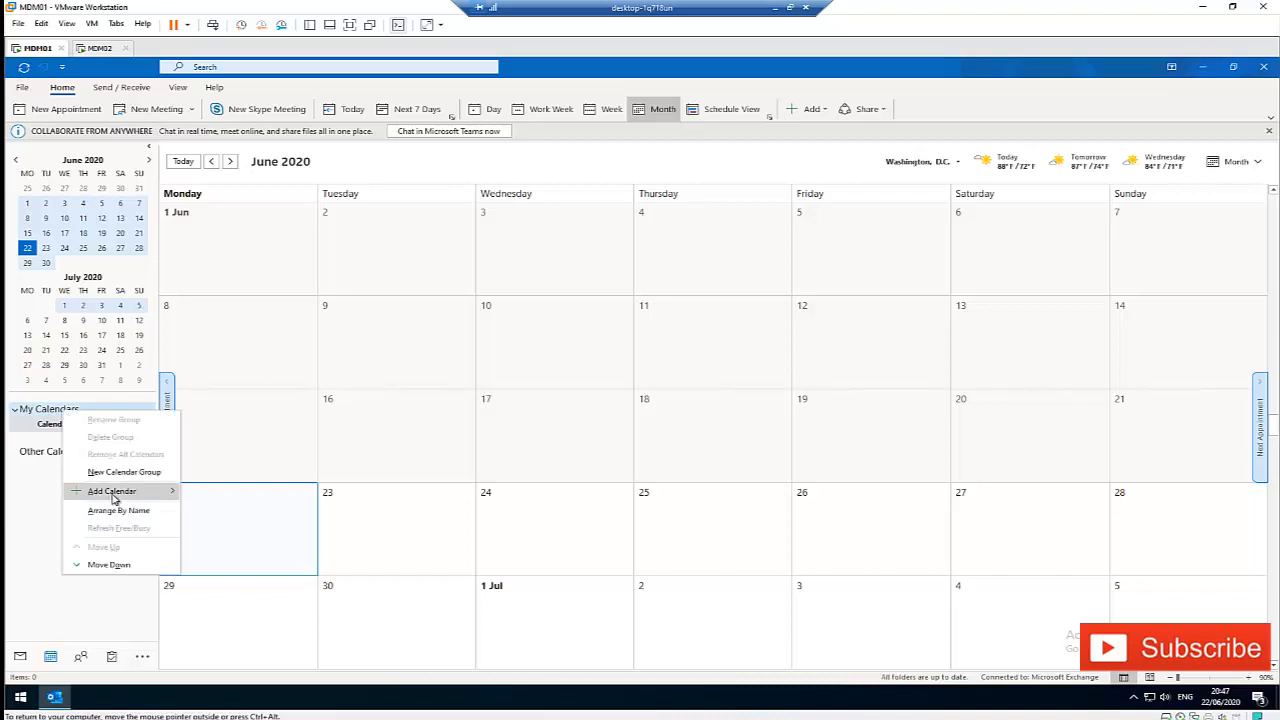
mouse_move(140, 493)
click(240, 492)
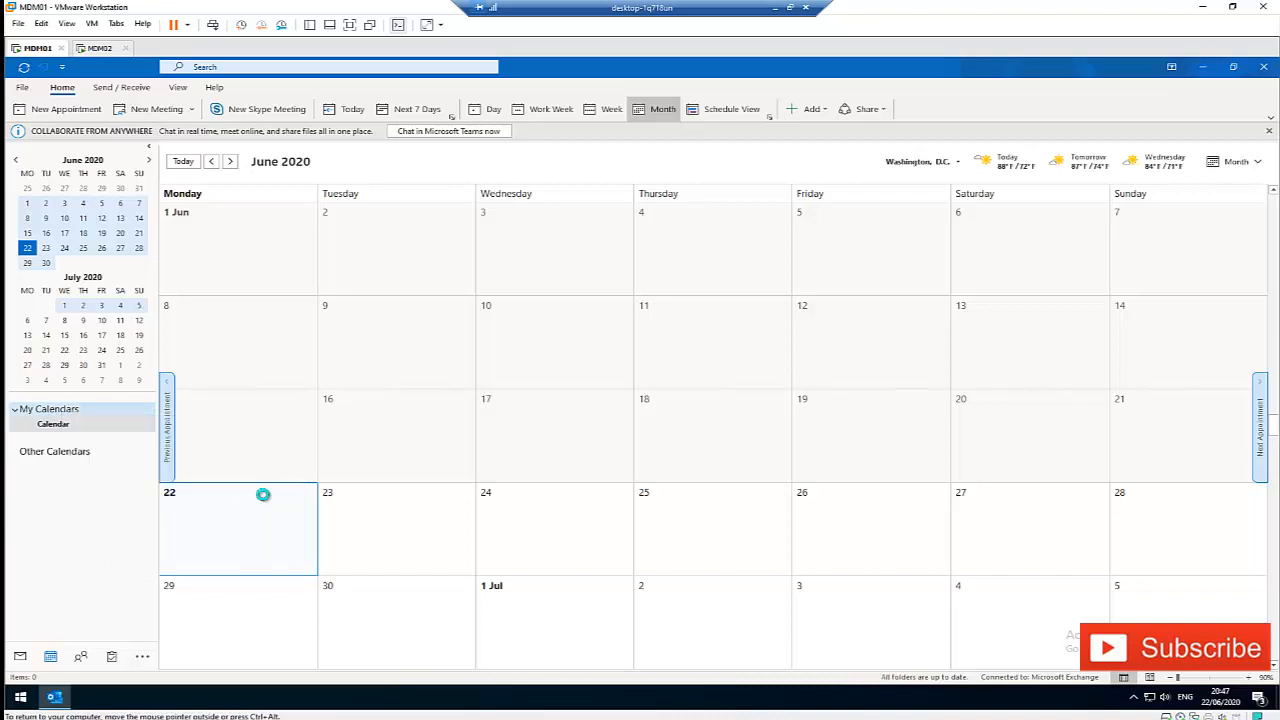
click(490, 352)
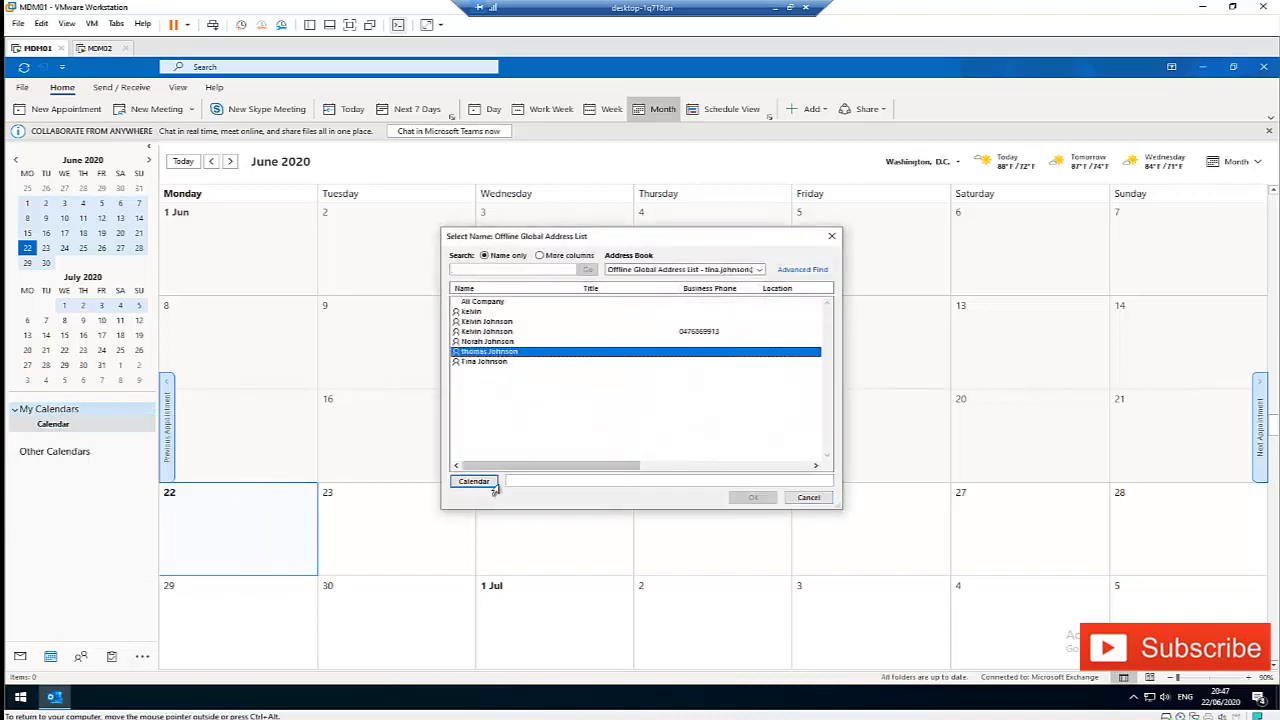
click(474, 482)
click(752, 498)
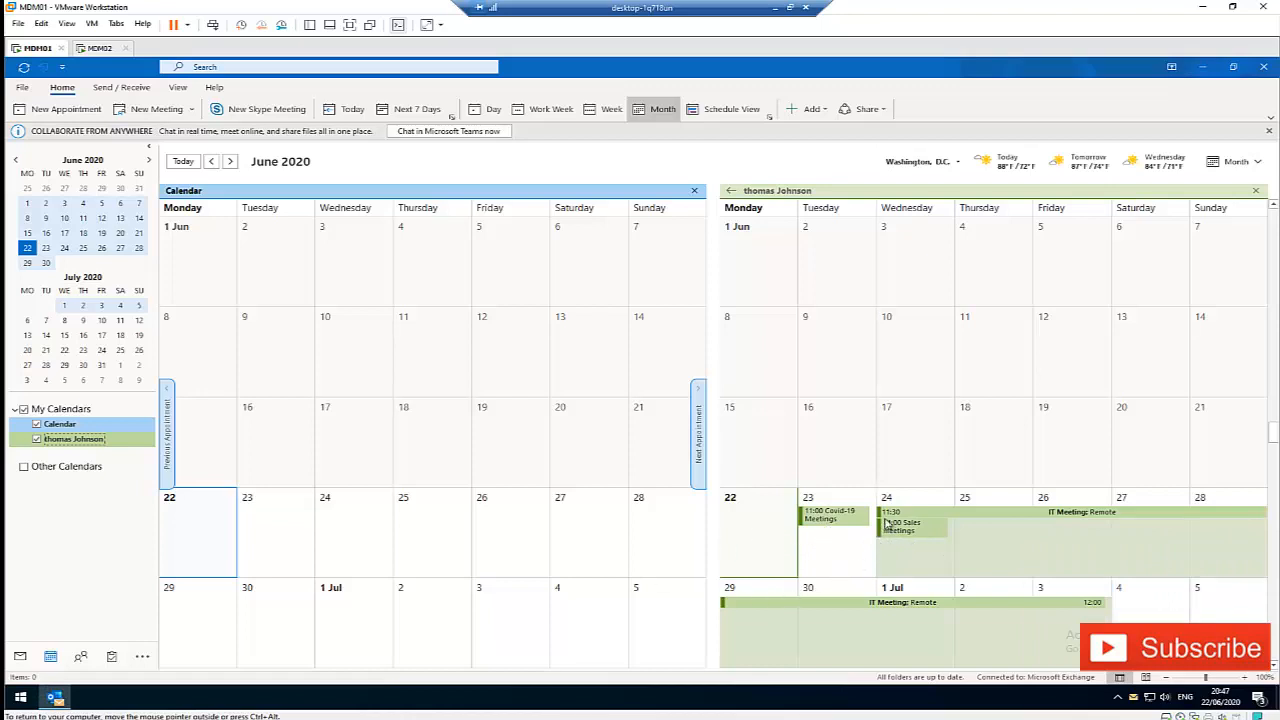
mouse_move(924, 535)
Step: Switch to MDM02 and set My Organization's permission level on the default calendar to None
click(98, 48)
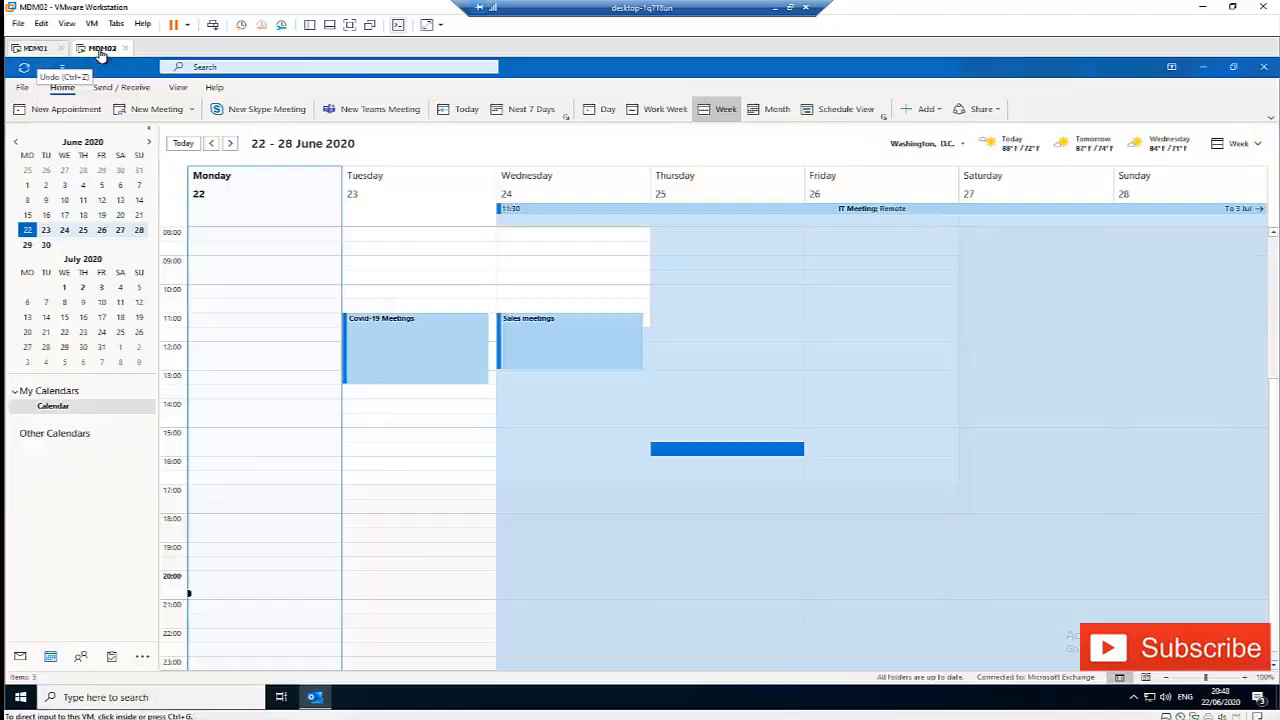
right_click(62, 407)
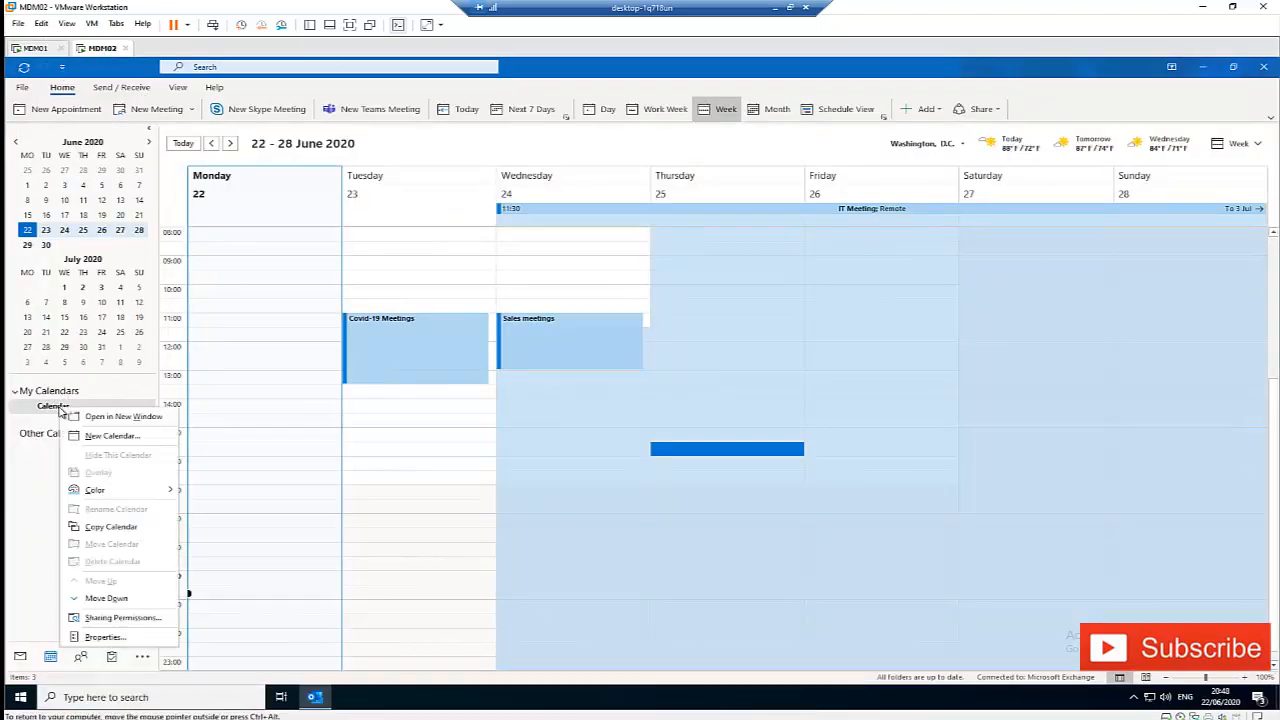
click(102, 637)
click(627, 233)
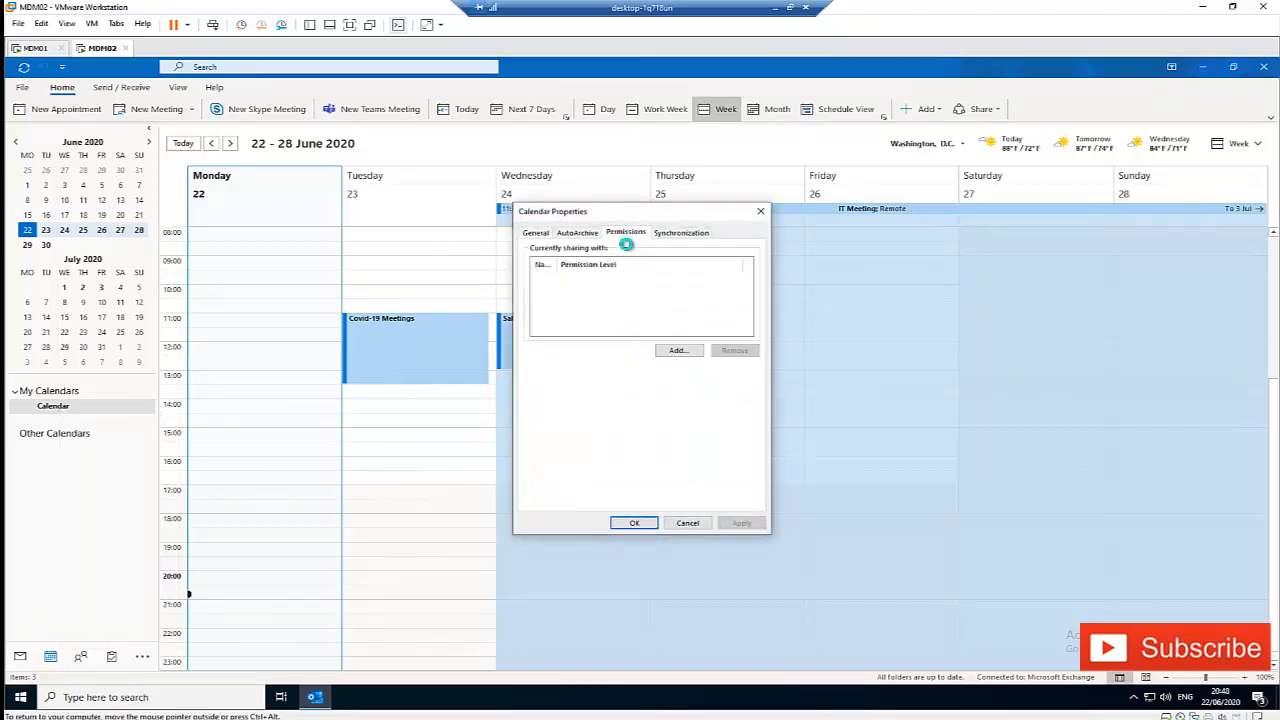
click(614, 278)
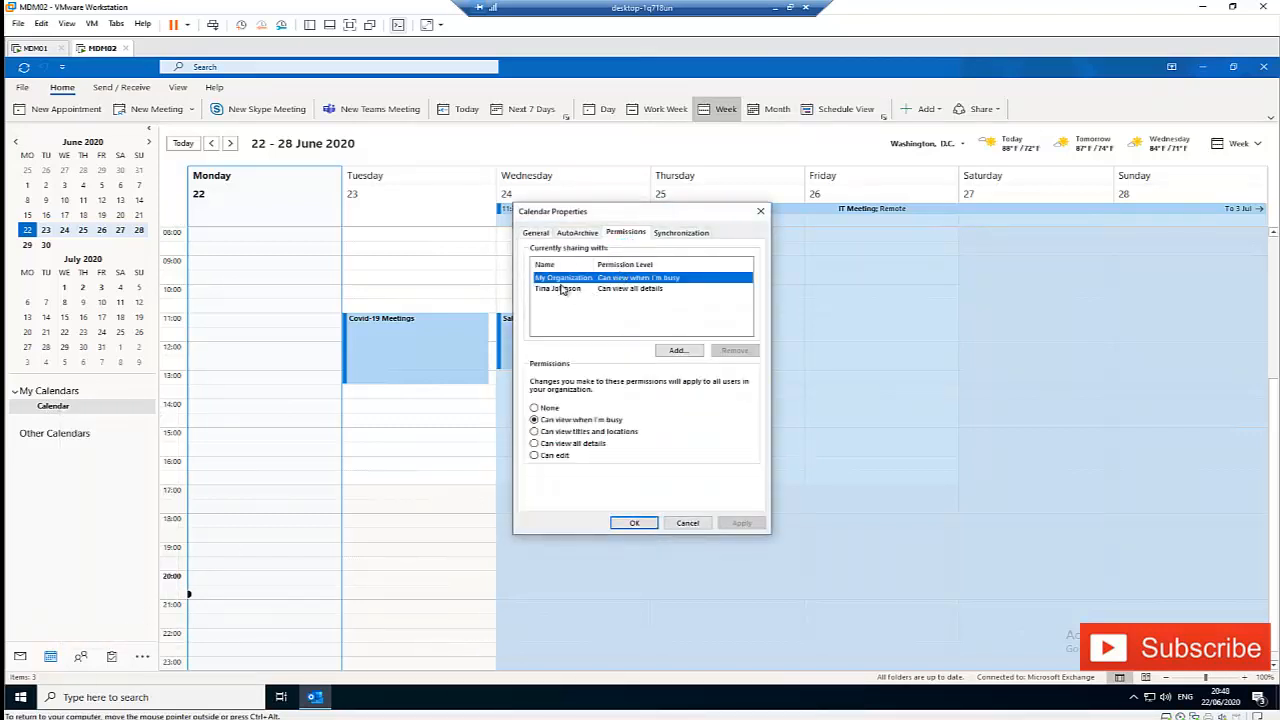
click(536, 408)
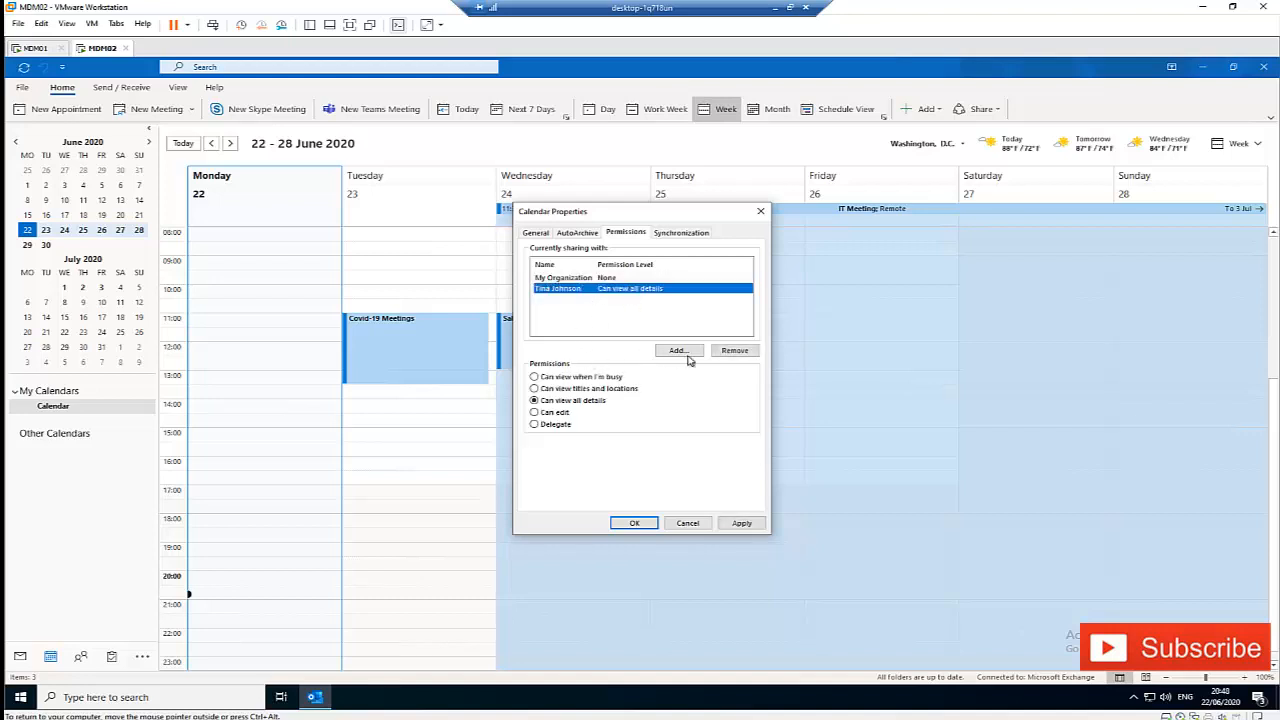
Step: Remove the MDM01 user from the calendar's sharing list, and save the permissions
click(735, 350)
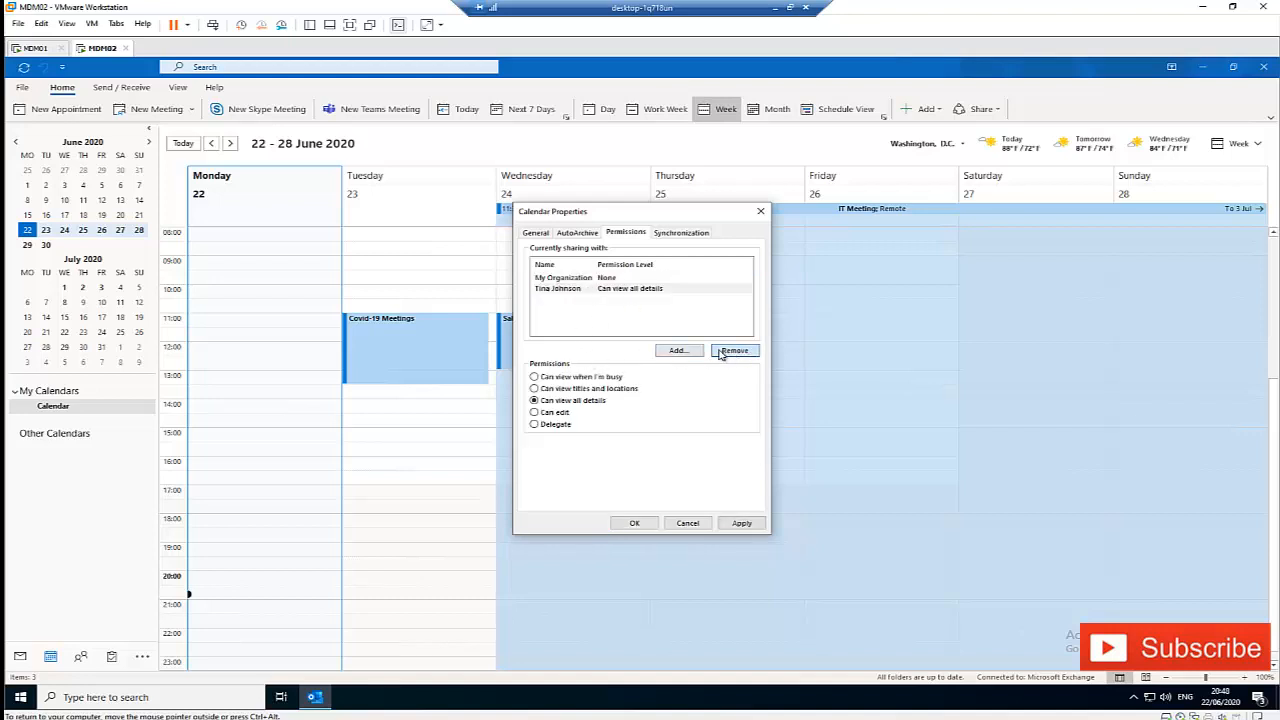
click(743, 527)
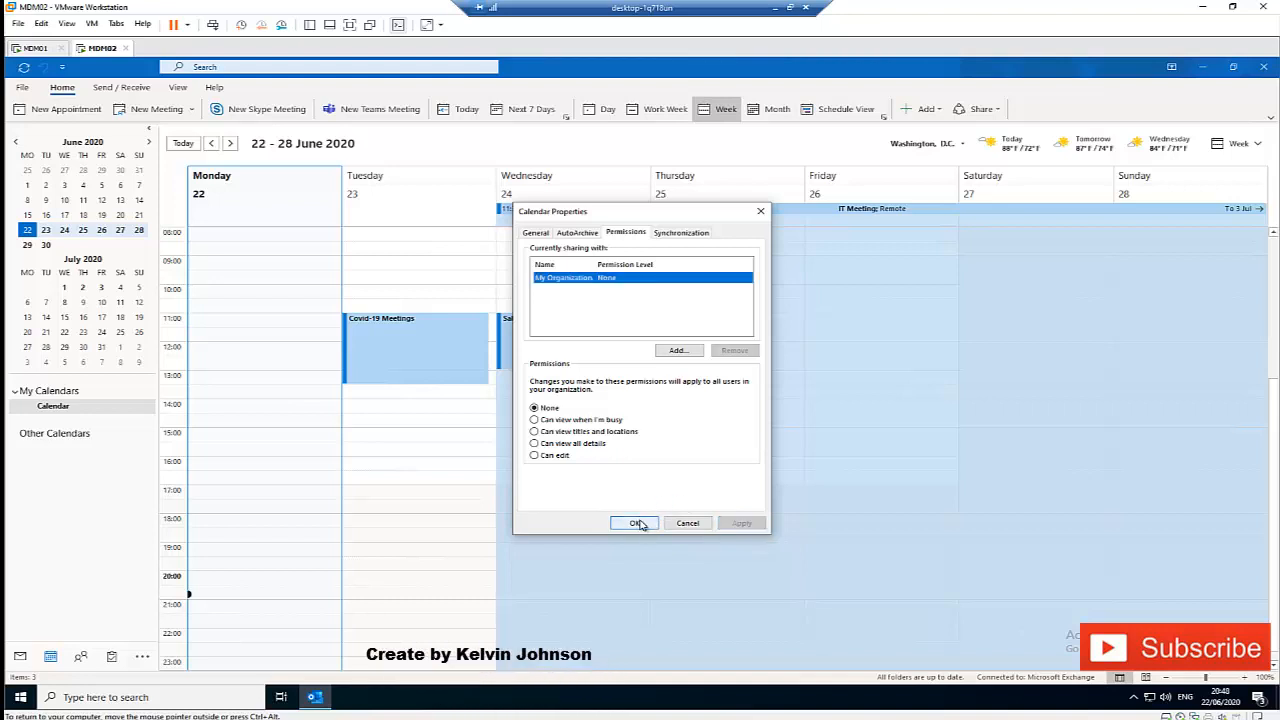
click(637, 523)
Step: Switch to MDM01 and restart Outlook
click(38, 48)
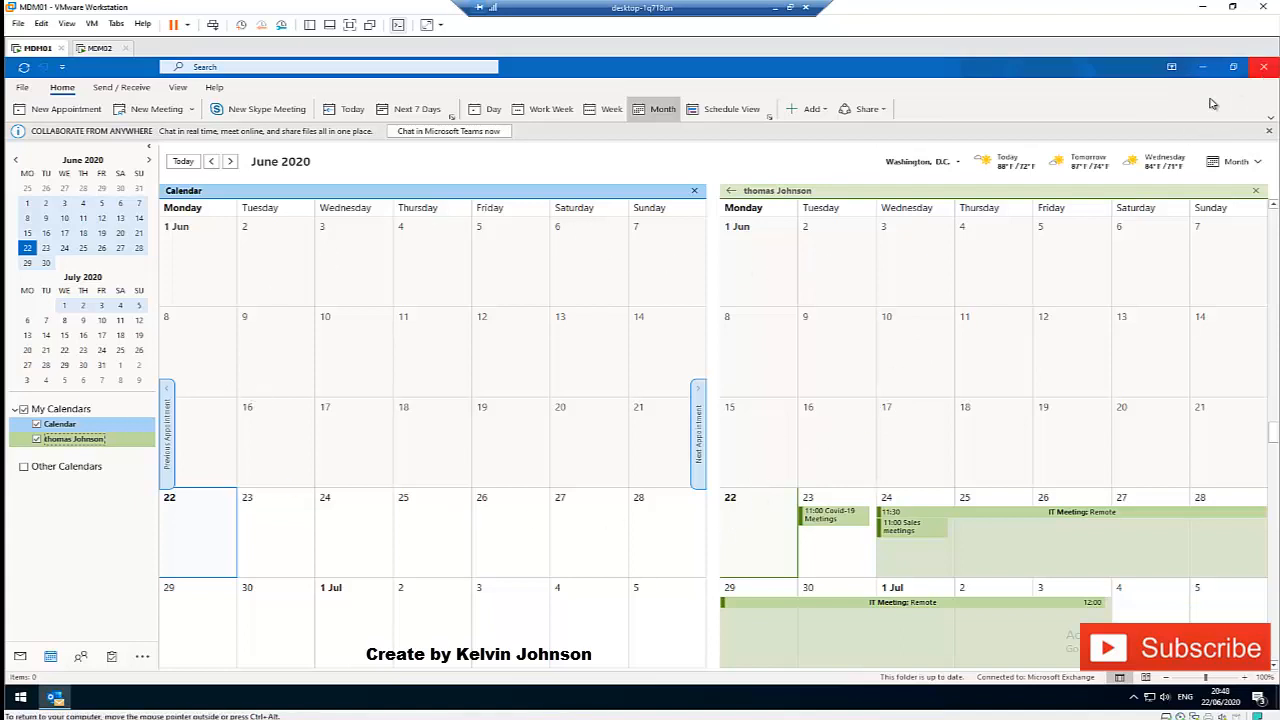
click(1263, 67)
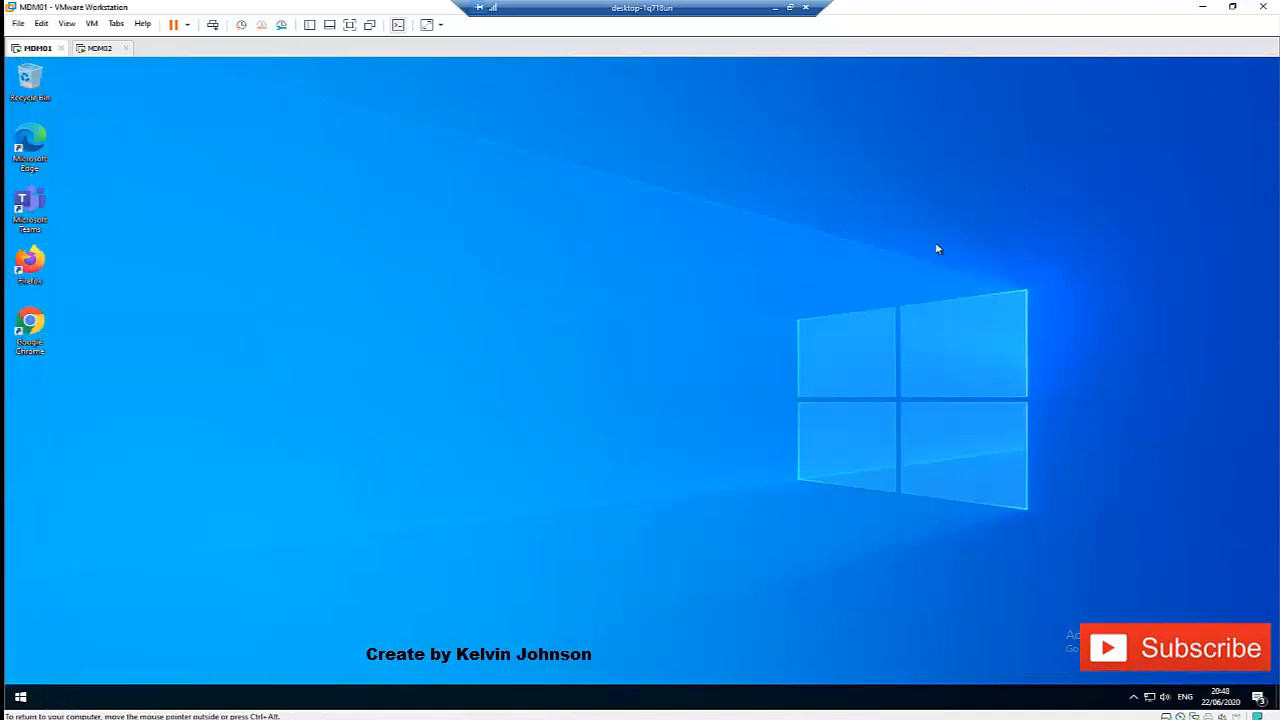
click(20, 696)
text(out)
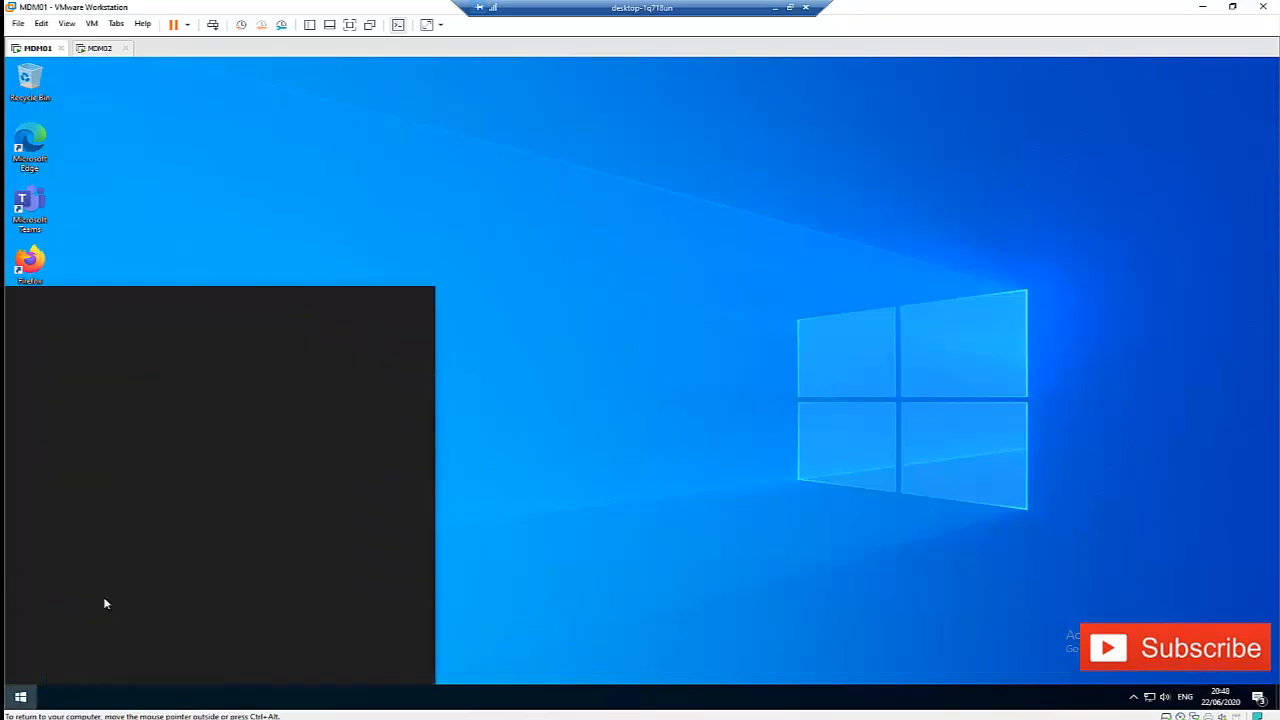
click(147, 360)
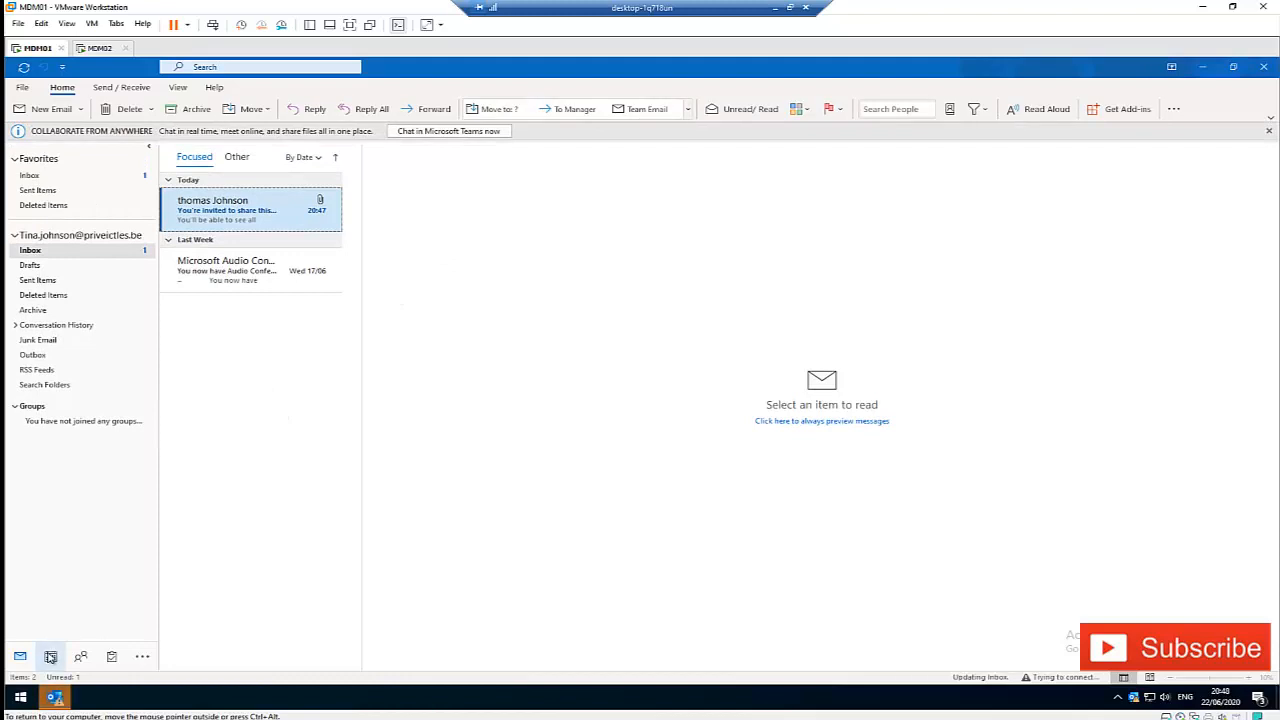
Step: Open the calendar view on MDM01, and hide and redisplay the colleague's calendar to check access to it
click(50, 657)
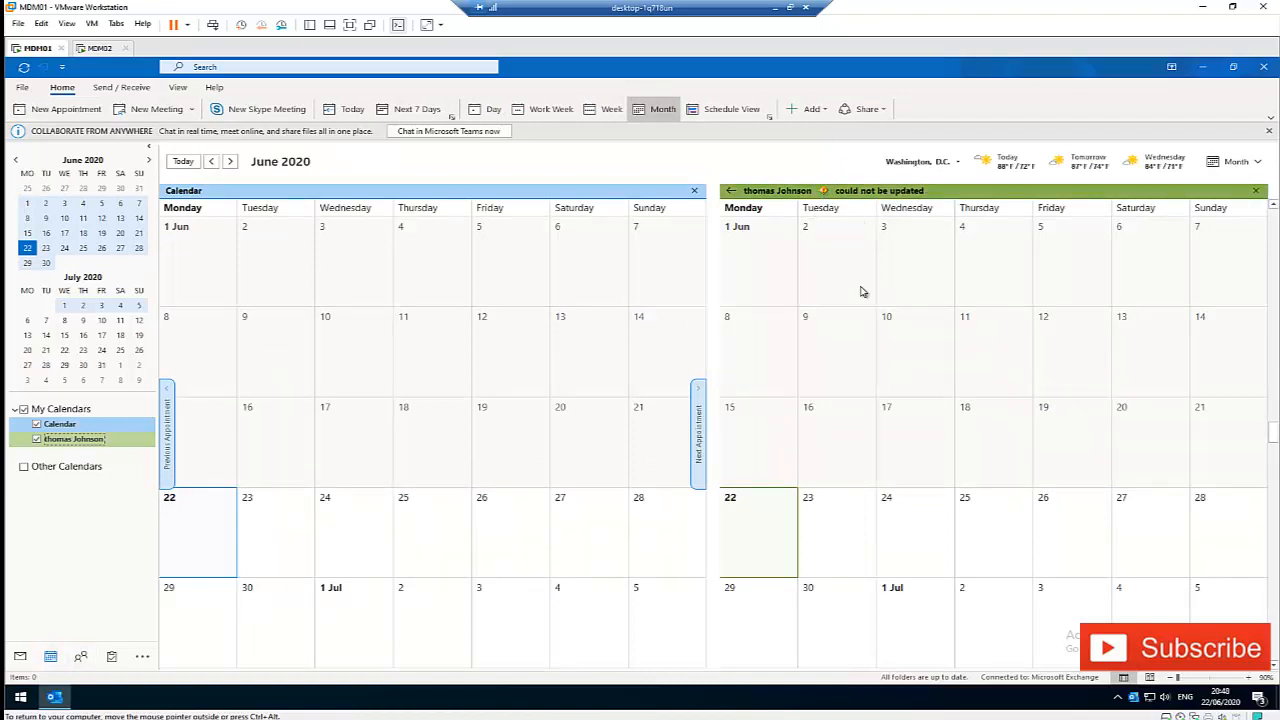
click(58, 441)
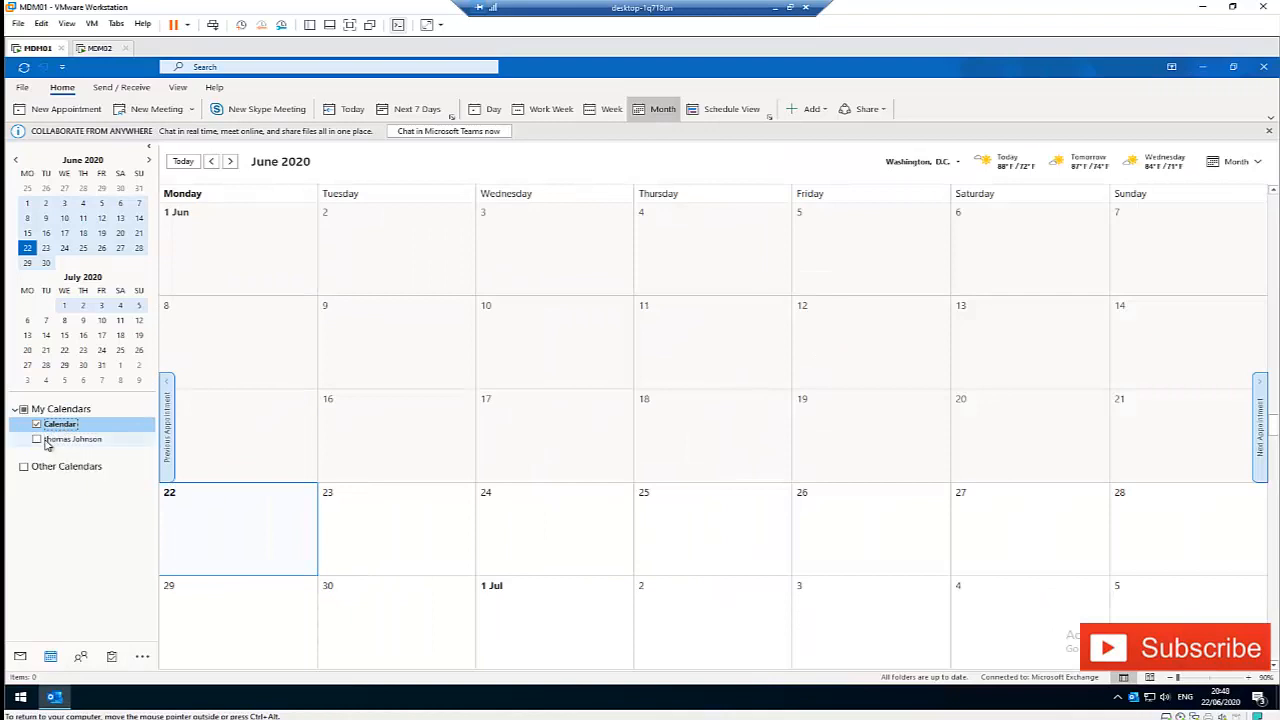
click(57, 440)
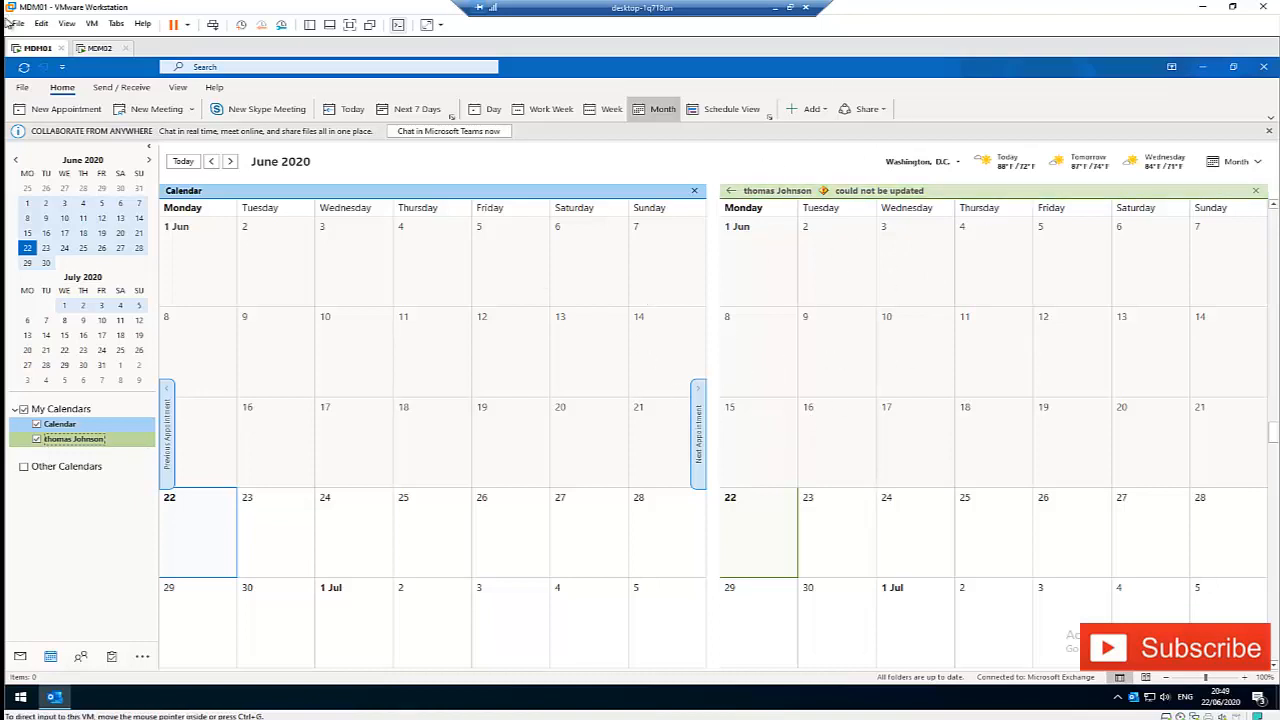
Step: Inspect the sharing permissions of MDM02's default calendar, and compare them with the colleague's calendar as shown on MDM01
click(100, 48)
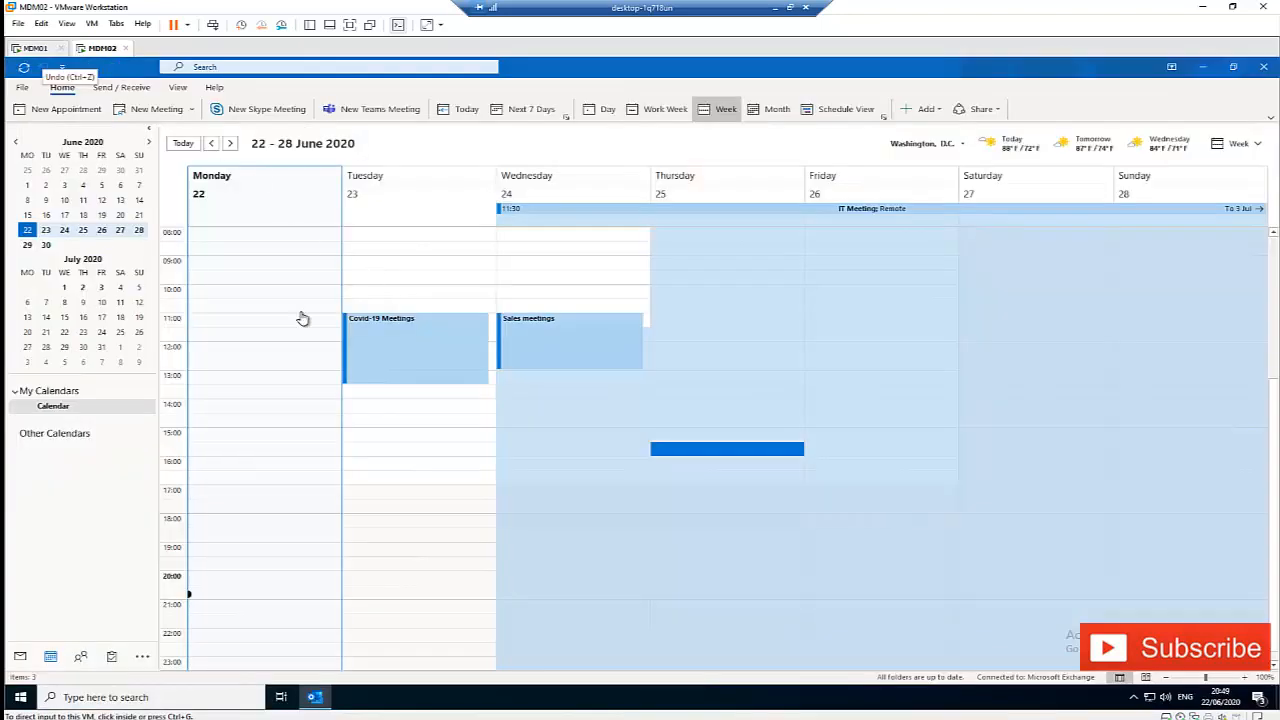
right_click(53, 407)
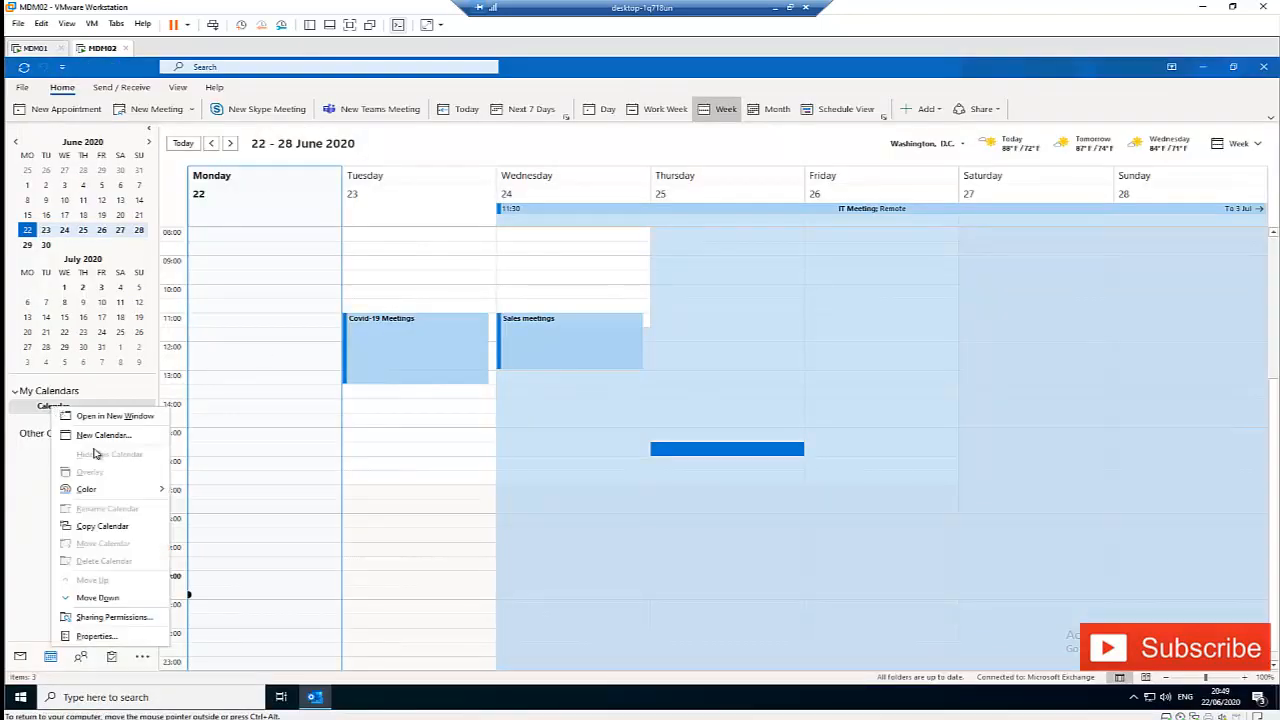
click(96, 636)
click(627, 234)
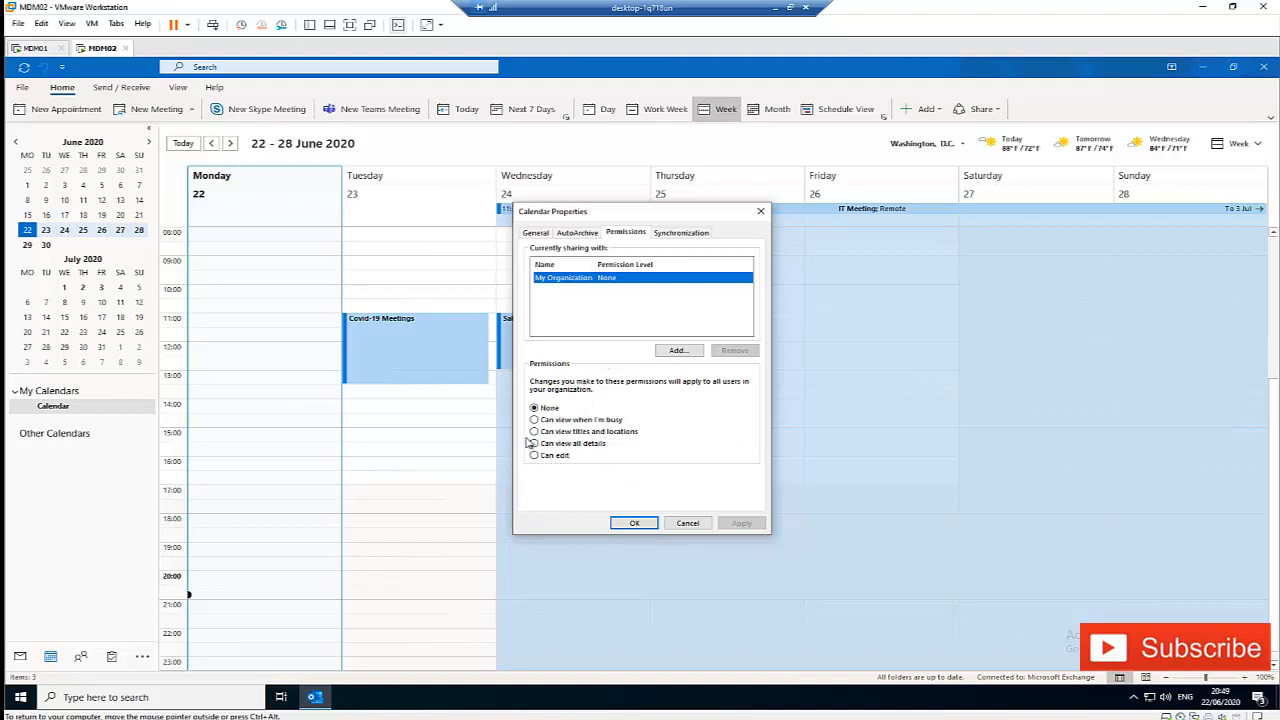
click(38, 48)
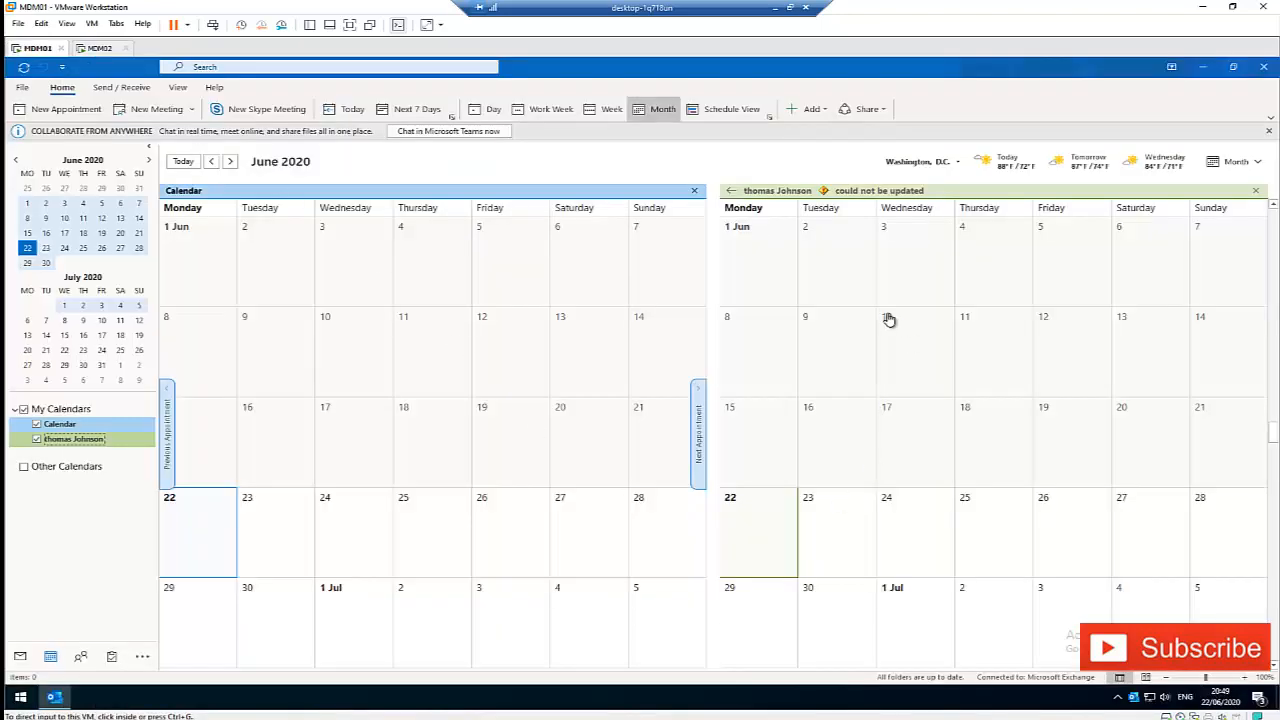